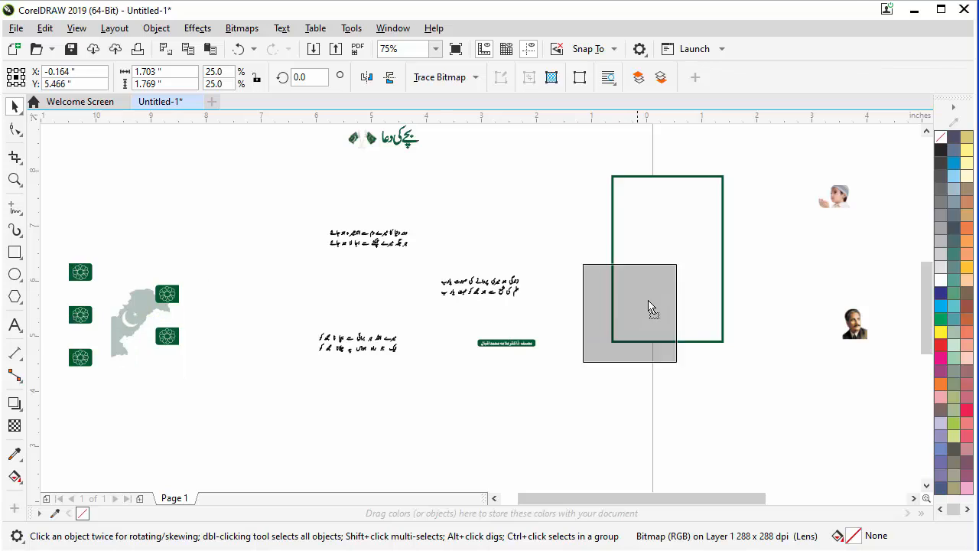
pyautogui.click(759, 380)
pyautogui.scroll(-1, 635, 365)
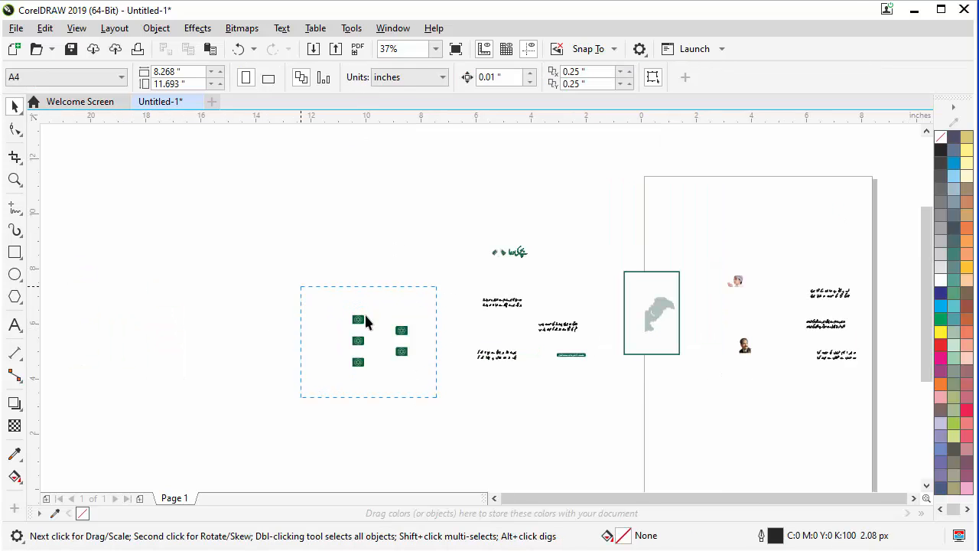
pyautogui.scroll(2, 383, 344)
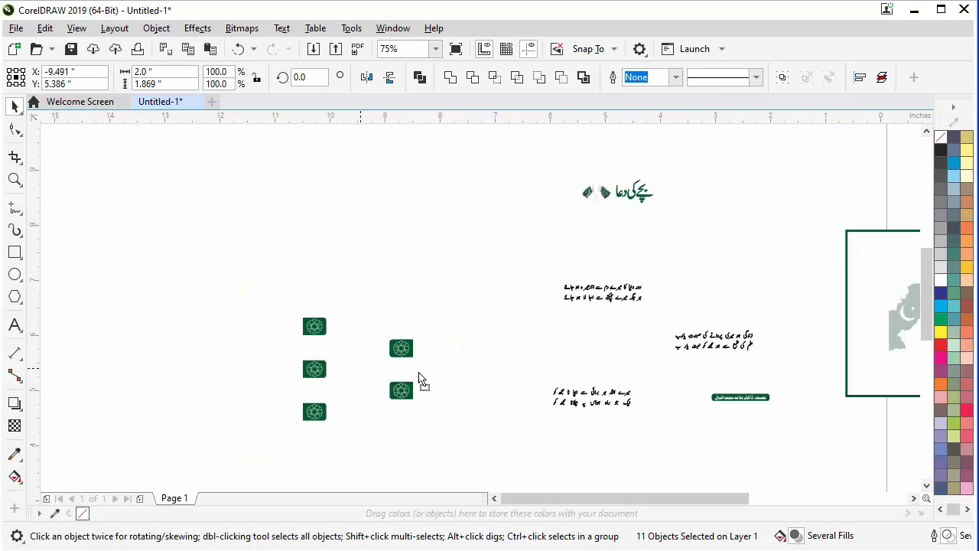
pyautogui.moveTo(421, 380); pyautogui.dragTo(744, 252)
pyautogui.scroll(-1, 627, 280)
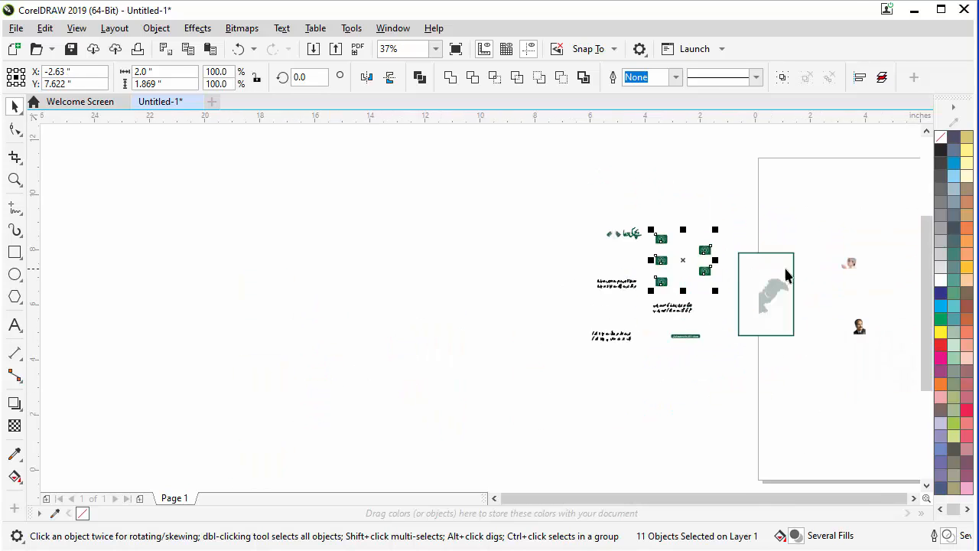
pyautogui.scroll(1, 792, 272)
pyautogui.moveTo(572, 250); pyautogui.dragTo(251, 298)
pyautogui.click(402, 371)
pyautogui.scroll(-1, 402, 372)
pyautogui.scroll(1, 537, 339)
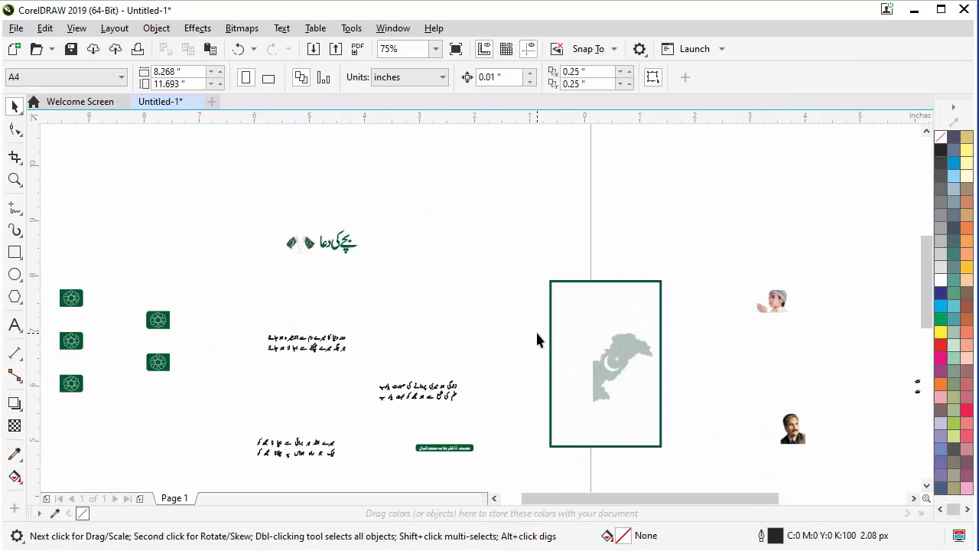
# Move the photo of the praying boy into the upper-right corner of the green frame and lock it in place.
pyautogui.click(777, 301)
pyautogui.moveTo(777, 300); pyautogui.dragTo(643, 276)
pyautogui.scroll(3, 642, 298)
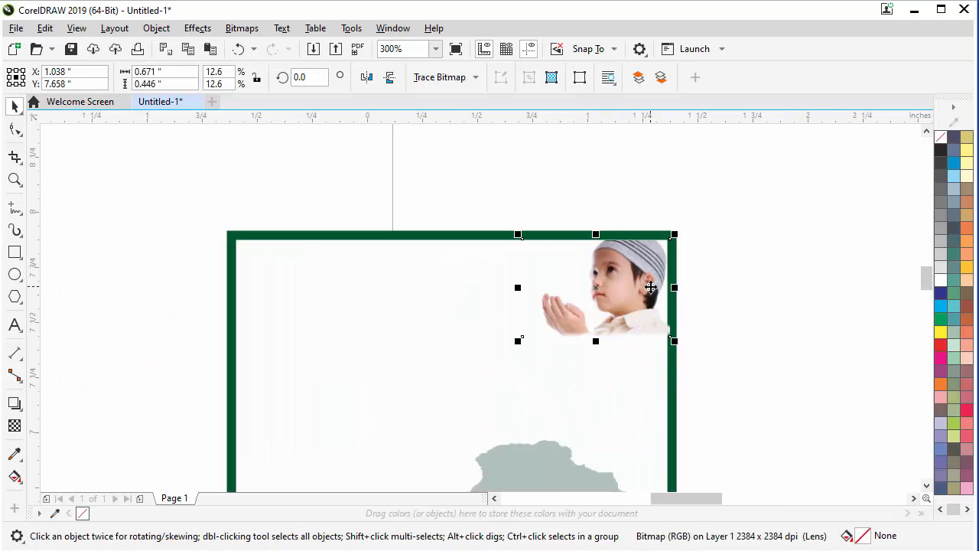
pyautogui.rightClick(631, 285)
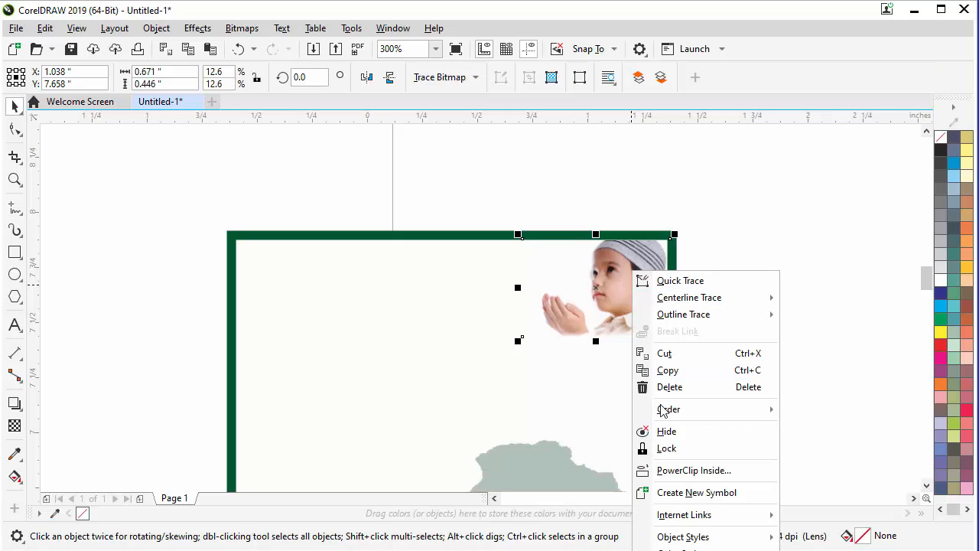
pyautogui.click(664, 448)
pyautogui.click(492, 242)
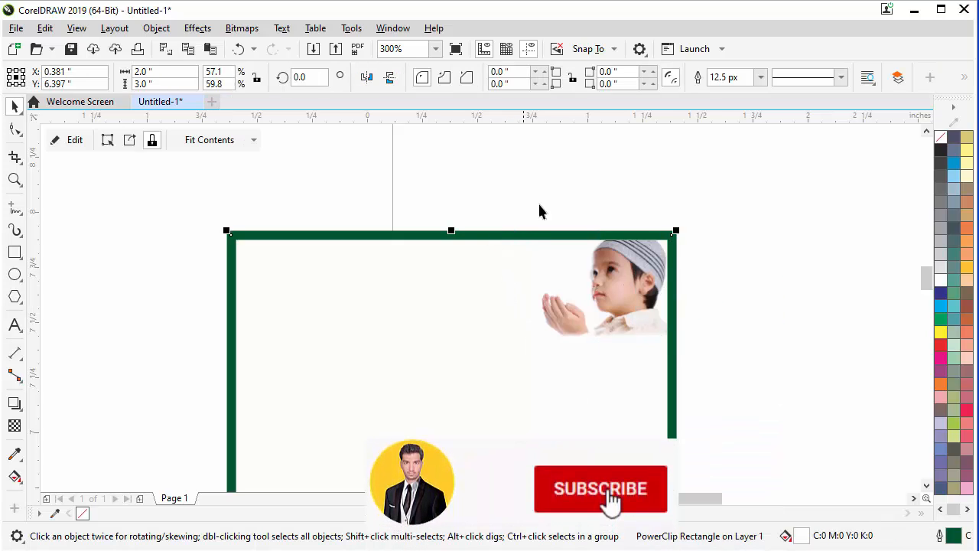
pyautogui.click(684, 268)
# Place the heading "بچے کی دعا" with its two flags across the top of the green frame, left of the boy.
pyautogui.scroll(-2, 696, 280)
pyautogui.scroll(-4, 686, 342)
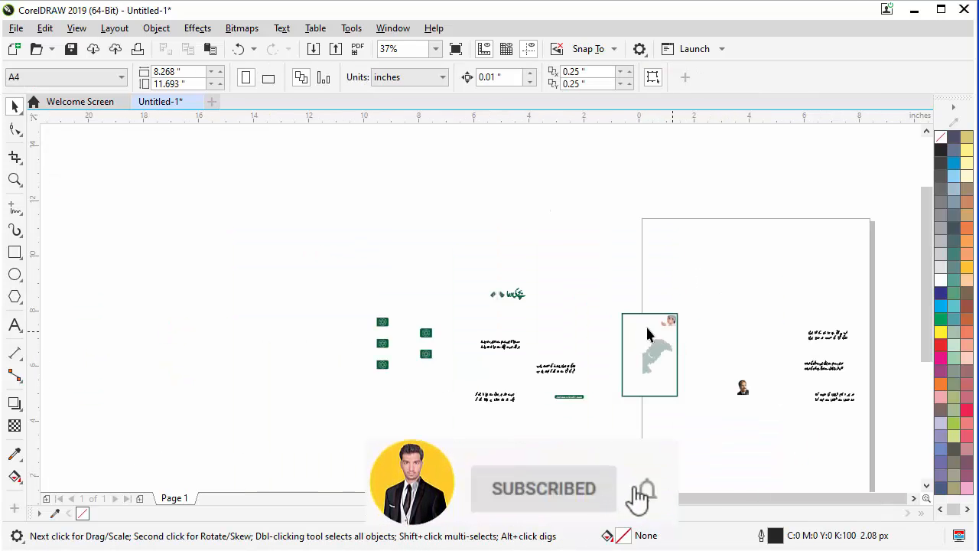
pyautogui.scroll(4, 517, 317)
pyautogui.moveTo(649, 293); pyautogui.dragTo(631, 286)
pyautogui.scroll(-1, 491, 245)
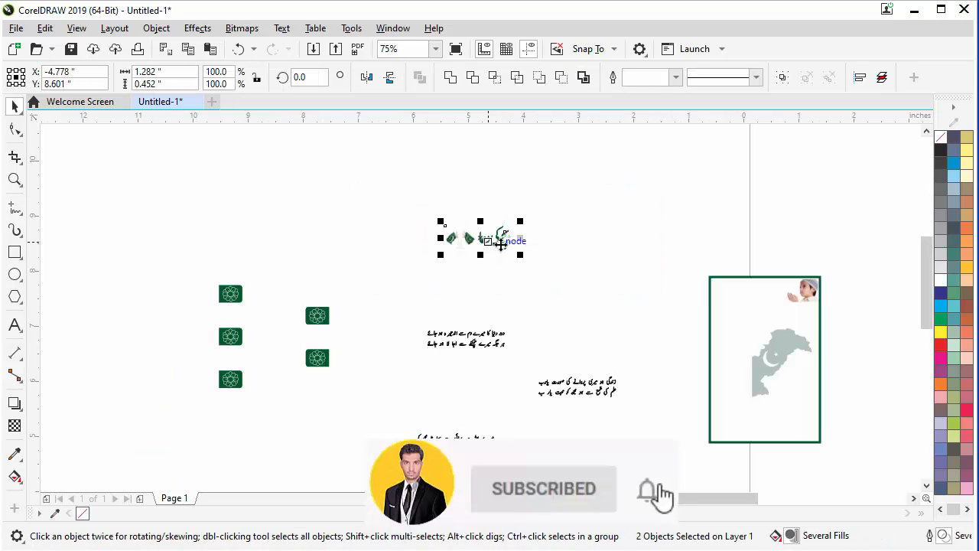
pyautogui.moveTo(500, 244); pyautogui.dragTo(581, 335)
pyautogui.scroll(2, 818, 293)
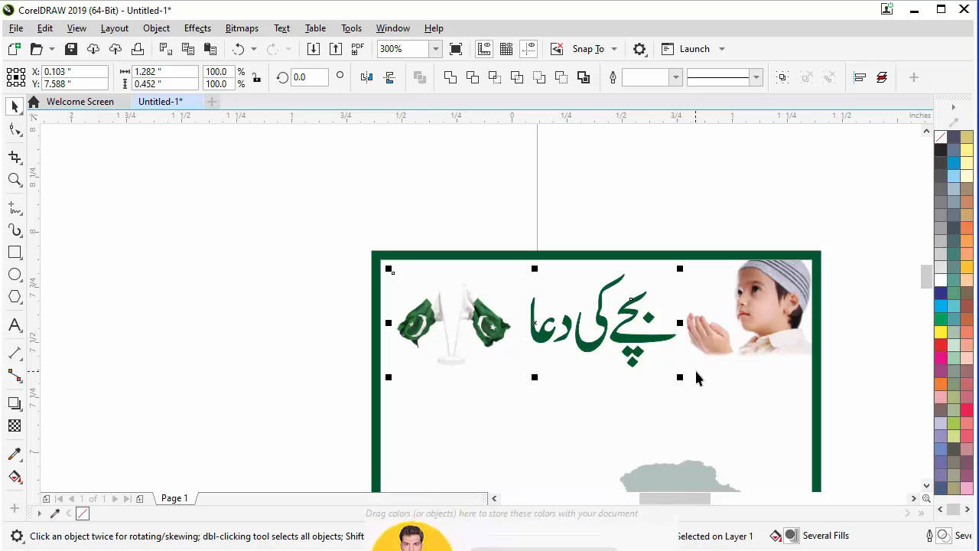
pyautogui.click(528, 199)
# Place the couplet starting "لب پہ آتی ہے دعا" directly below the heading, aligned to the frame's right side.
pyautogui.scroll(-4, 528, 199)
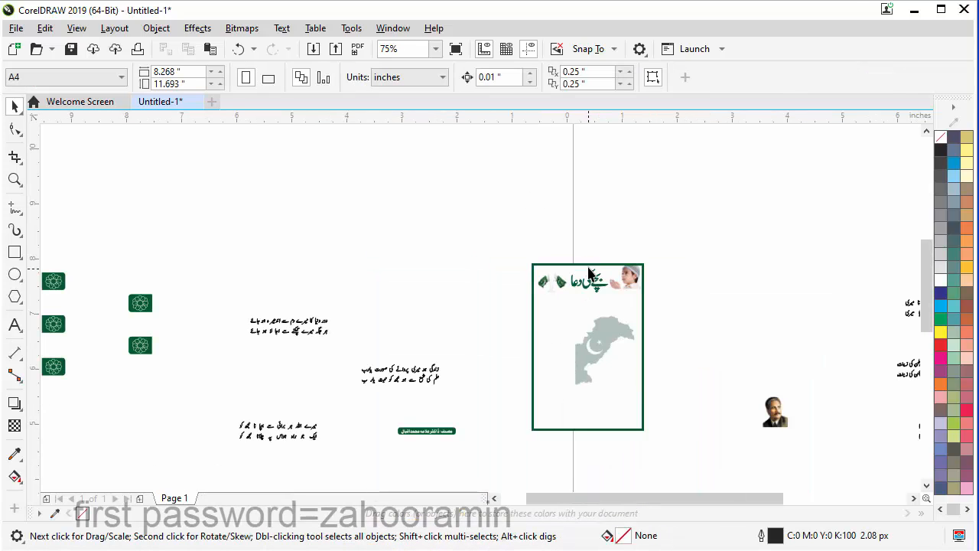
pyautogui.scroll(-2, 505, 352)
pyautogui.scroll(2, 531, 363)
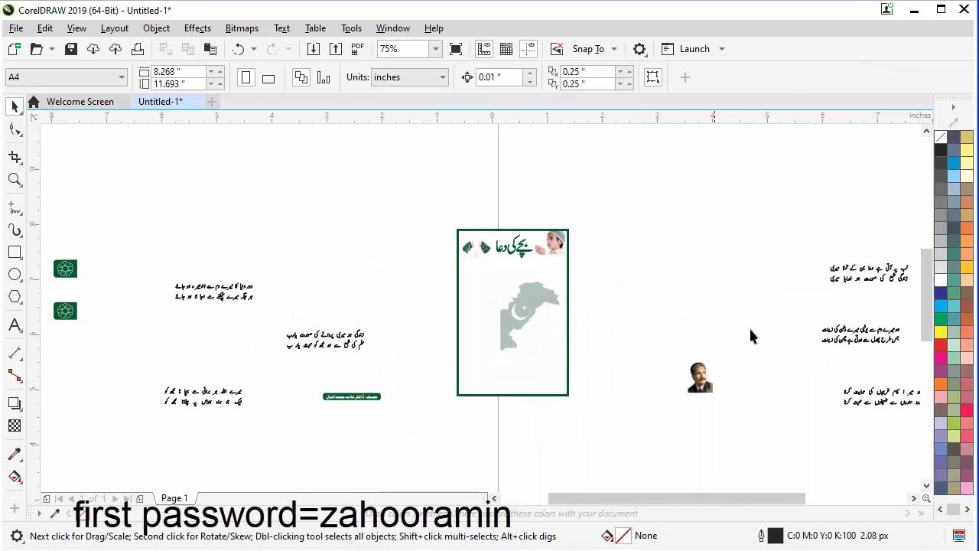
pyautogui.moveTo(874, 274); pyautogui.dragTo(514, 274)
pyautogui.scroll(2, 566, 282)
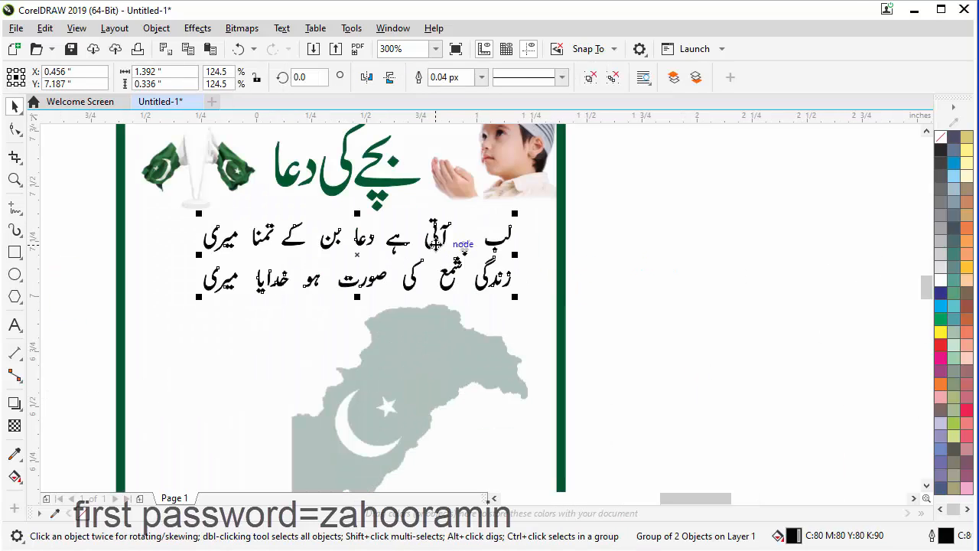
pyautogui.moveTo(438, 258); pyautogui.dragTo(472, 254)
pyautogui.scroll(-1, 681, 304)
pyautogui.click(280, 334)
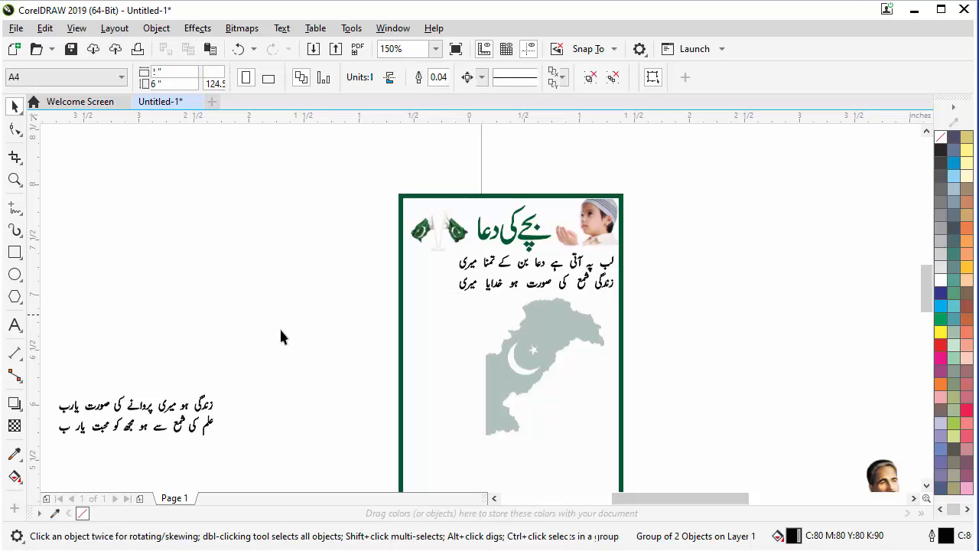
# Place the couplet starting "دور دنیا کا میرے دم سے" as the second verse, aligned to the frame's left side.
pyautogui.moveTo(197, 404); pyautogui.dragTo(260, 411)
pyautogui.scroll(-2, 484, 385)
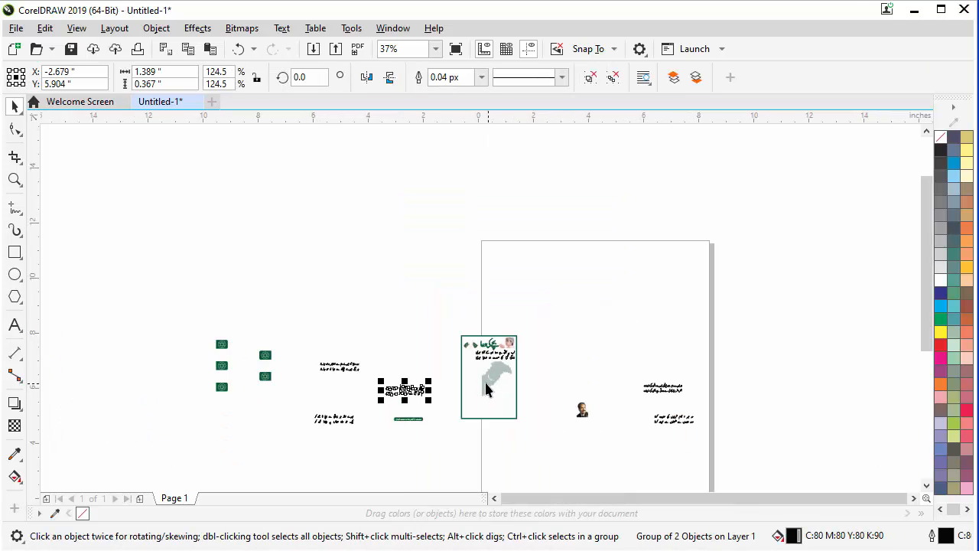
pyautogui.scroll(1, 422, 406)
pyautogui.click(280, 325)
pyautogui.moveTo(280, 325); pyautogui.dragTo(543, 338)
pyautogui.scroll(4, 570, 327)
pyautogui.scroll(-2, 543, 338)
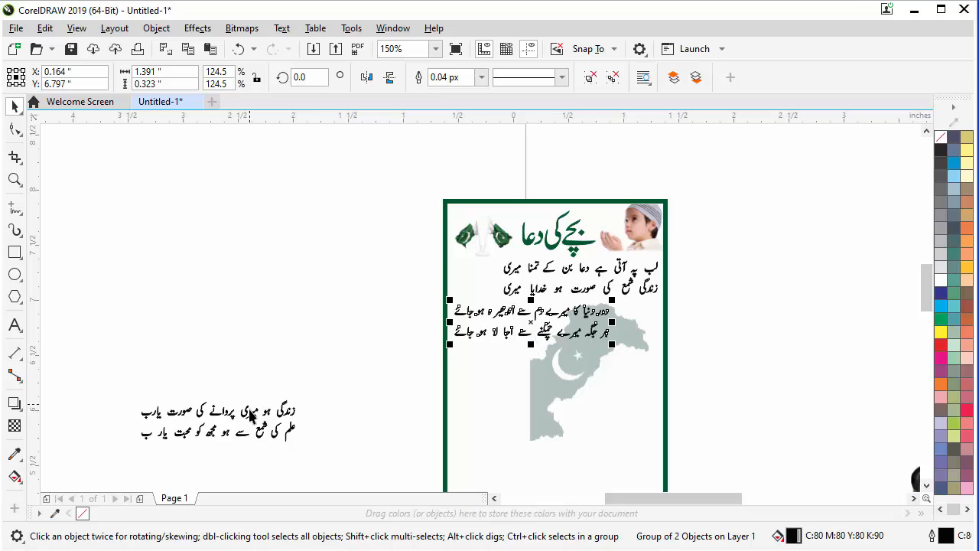
# Try the couplet starting "زندگی ہو میری پروانے" as the third verse and bring the closing couplet nearer to the frame.
pyautogui.moveTo(255, 419); pyautogui.dragTo(616, 356)
pyautogui.scroll(-4, 621, 359)
pyautogui.scroll(2, 509, 427)
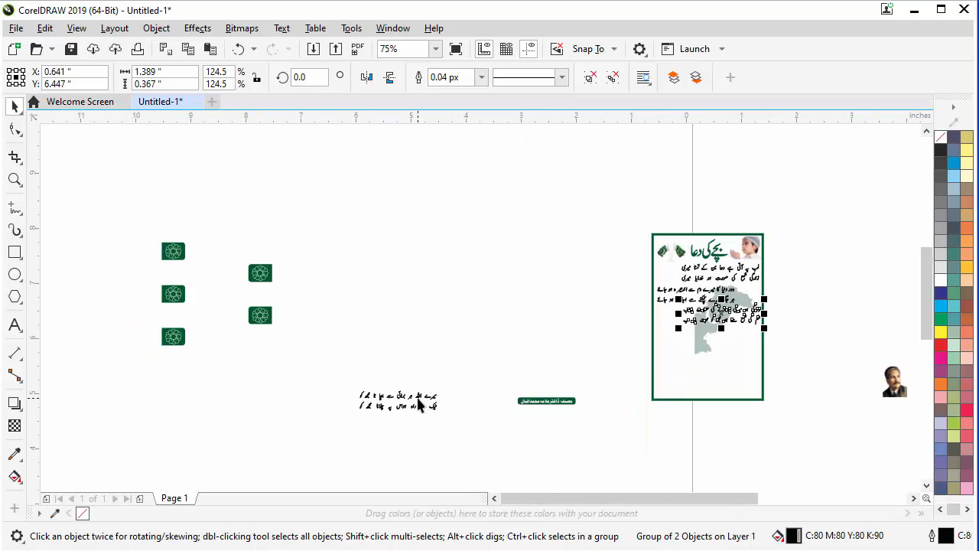
pyautogui.moveTo(419, 406); pyautogui.dragTo(499, 346)
pyautogui.scroll(-2, 459, 428)
pyautogui.scroll(2, 753, 420)
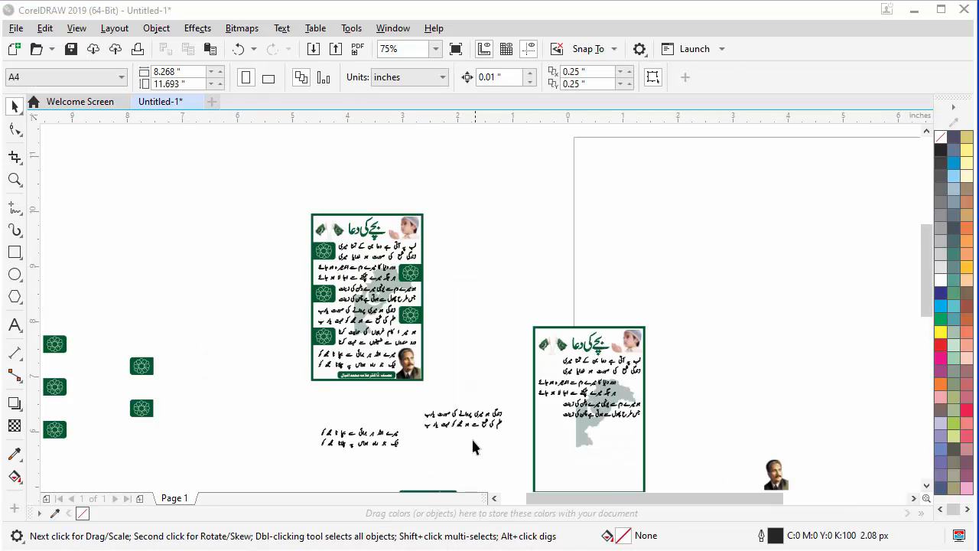
# Place the couplet starting "زندگی ہو میری پروانے" as the fourth verse, aligned to the frame's left side.
pyautogui.scroll(2, 540, 474)
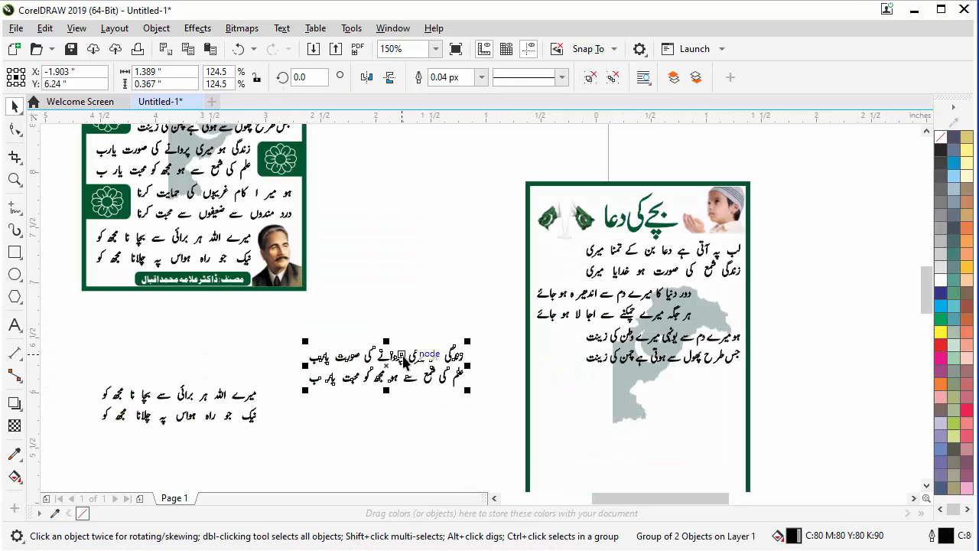
pyautogui.moveTo(404, 359); pyautogui.dragTo(624, 386)
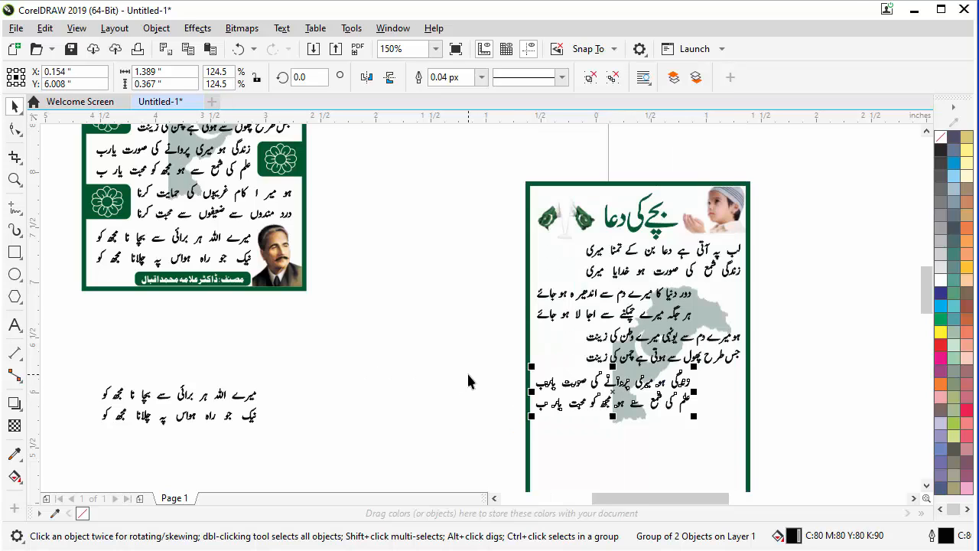
pyautogui.scroll(-2, 466, 371)
# Place the couplet starting "ہو میرا کام غریبوں" as the fifth verse, aligned to the frame's right side.
pyautogui.click(364, 404)
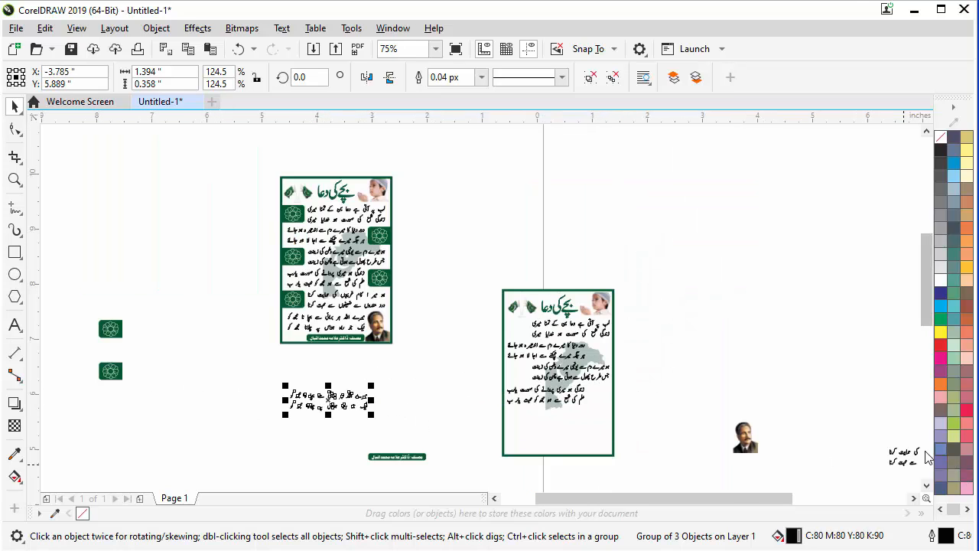
pyautogui.moveTo(885, 454); pyautogui.dragTo(601, 422)
pyautogui.scroll(2, 601, 422)
pyautogui.scroll(2, 599, 422)
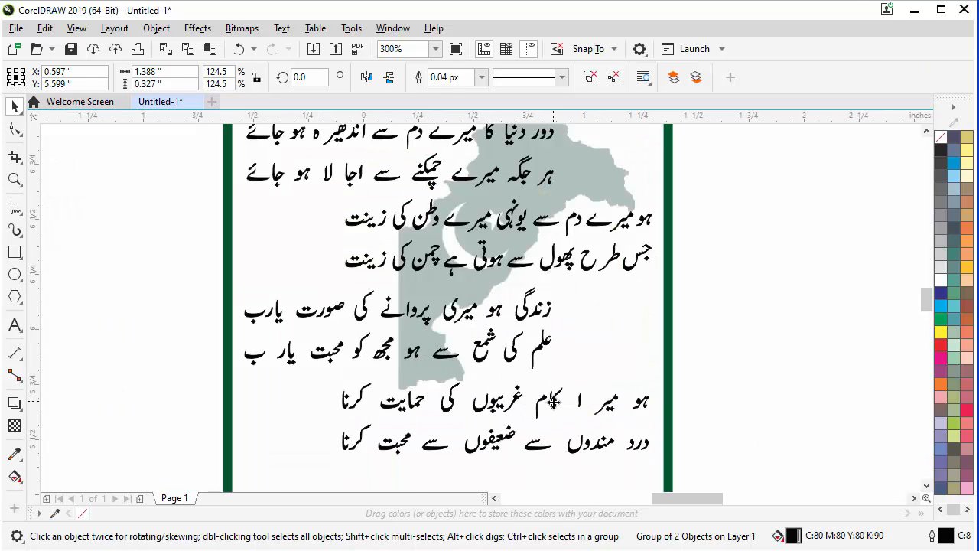
pyautogui.moveTo(554, 399); pyautogui.dragTo(555, 398)
pyautogui.scroll(-2, 608, 443)
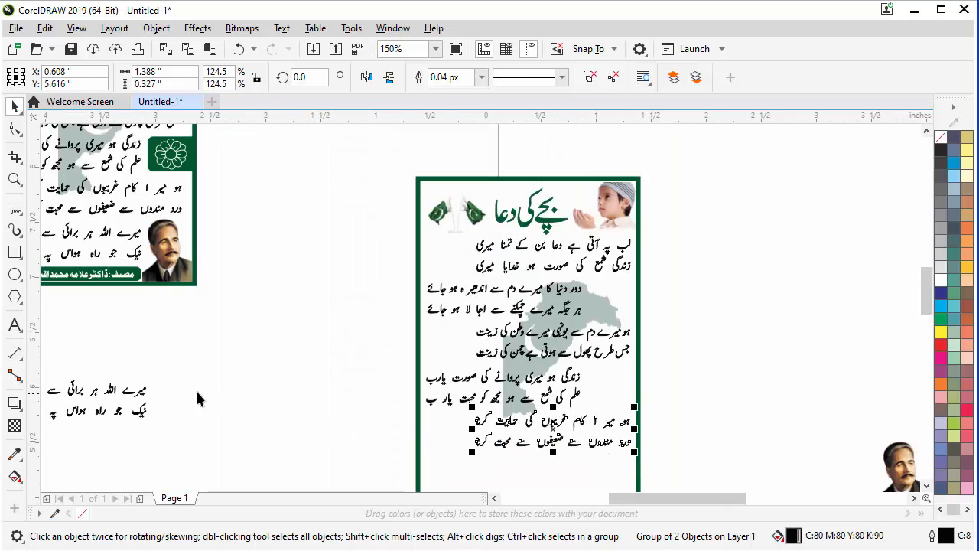
# Place the closing couplet starting "میرے اللہ ہر برائی سے" below the fifth verse near the bottom of the frame.
pyautogui.click(124, 394)
pyautogui.scroll(-2, 351, 413)
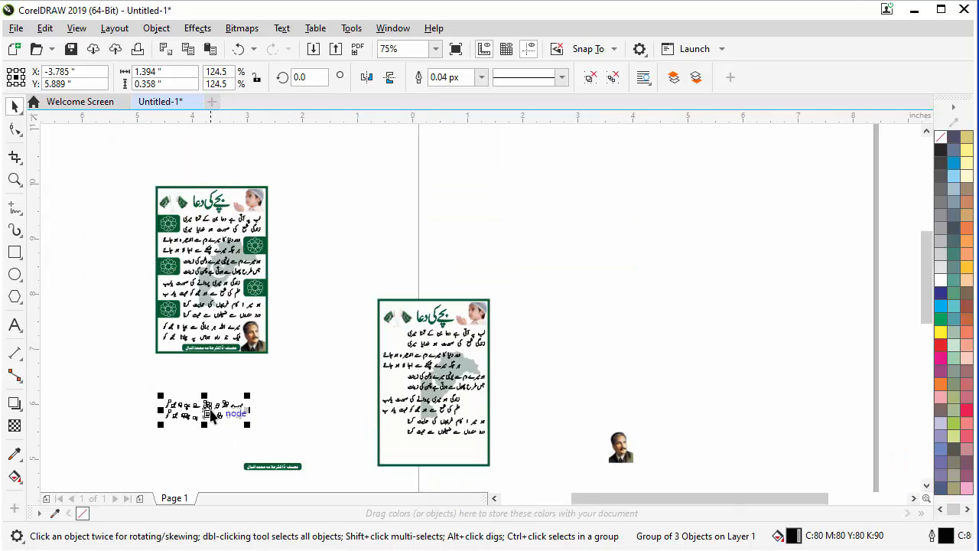
pyautogui.moveTo(212, 416); pyautogui.dragTo(433, 456)
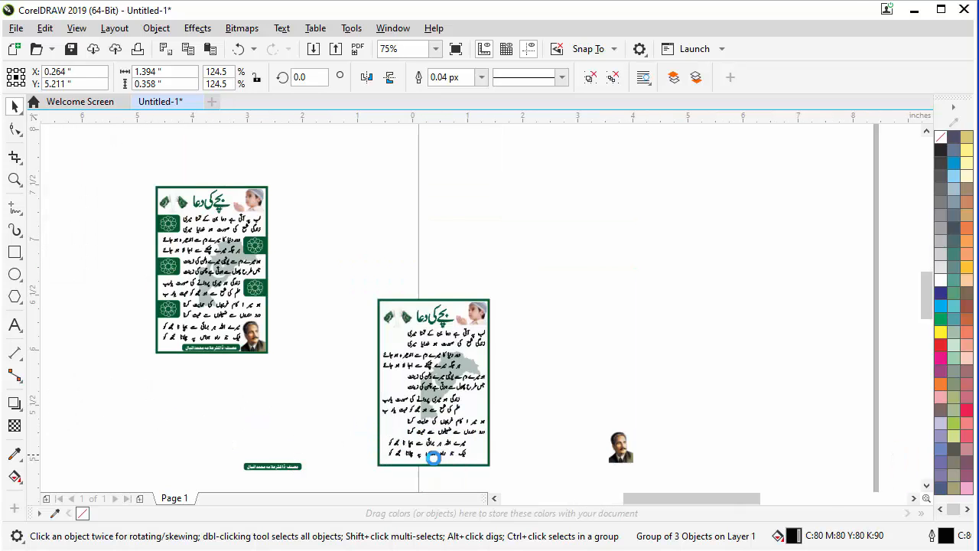
pyautogui.scroll(2, 433, 457)
pyautogui.scroll(-2, 535, 459)
pyautogui.scroll(2, 524, 460)
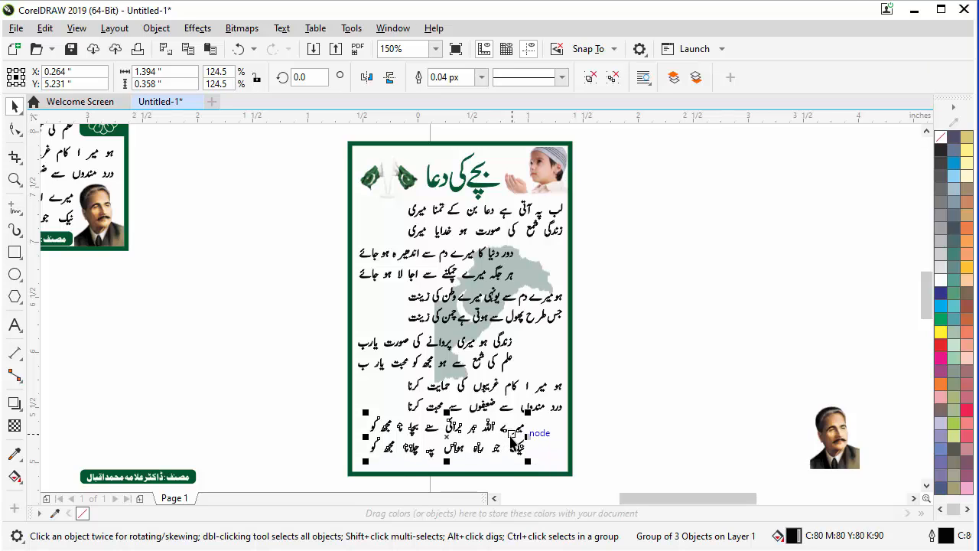
# Tighten the spacing of the verses by nudging the last couplet, then progressively more of the lower couplets, slightly upward.
pyautogui.press('Up')
pyautogui.moveTo(632, 458); pyautogui.dragTo(298, 367)
pyautogui.moveTo(672, 468); pyautogui.dragTo(323, 339)
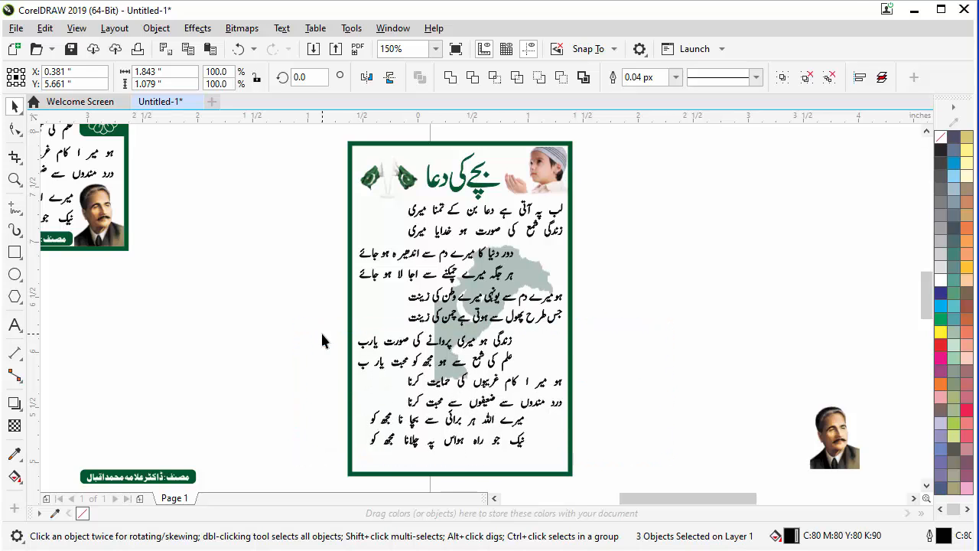
pyautogui.click(679, 468)
pyautogui.moveTo(321, 271); pyautogui.dragTo(333, 283)
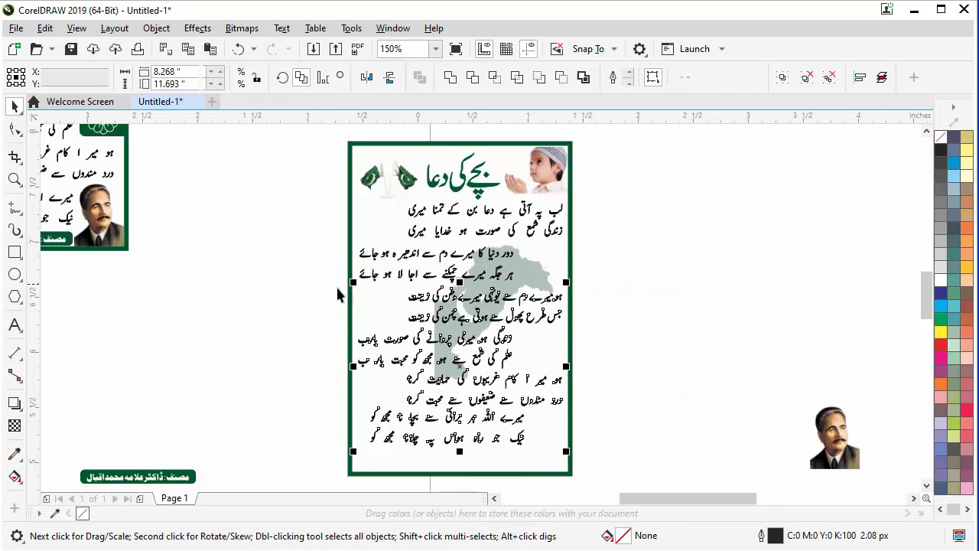
pyautogui.click(666, 472)
pyautogui.moveTo(665, 469); pyautogui.dragTo(276, 241)
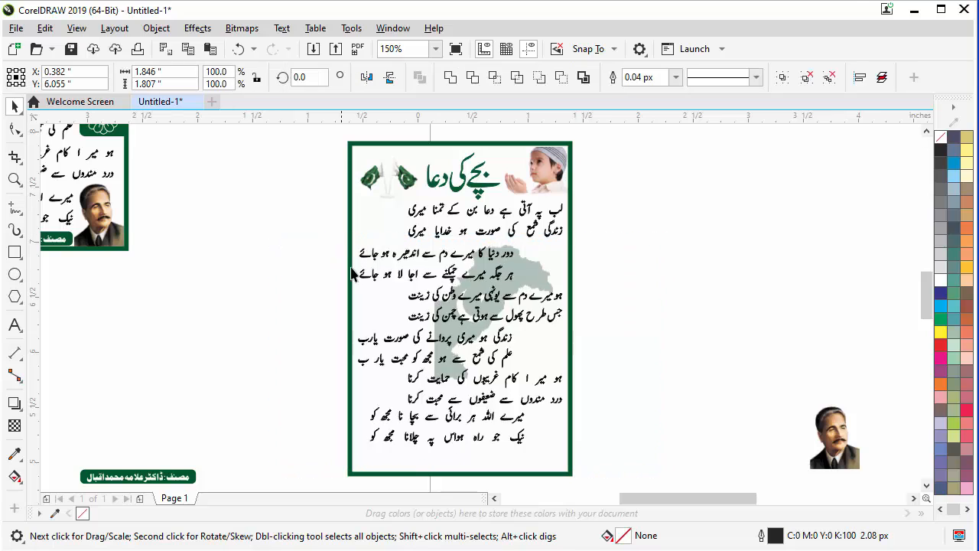
pyautogui.click(699, 373)
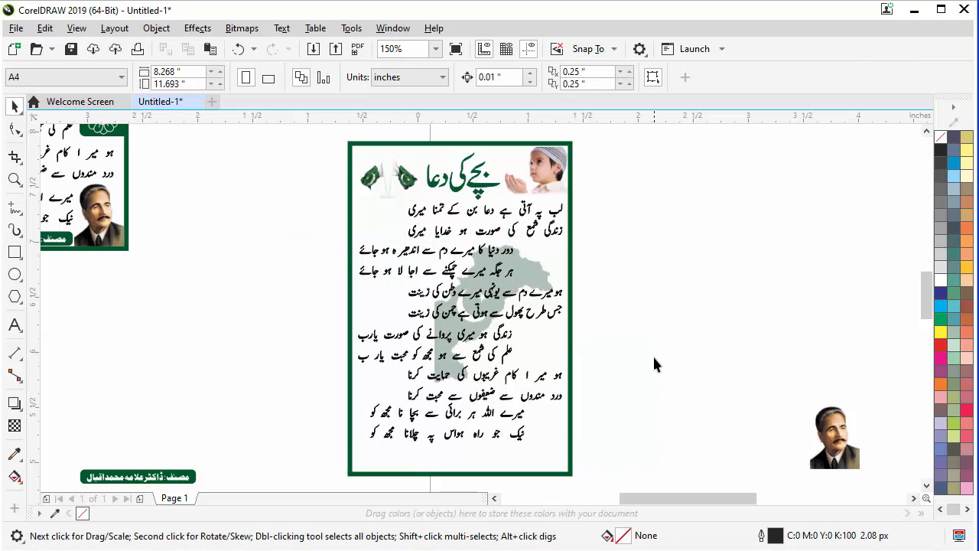
# Move the set of five green flower tiles into the frame so they fill the gaps beside the first five couplets.
pyautogui.scroll(-2, 541, 329)
pyautogui.scroll(-2, 602, 378)
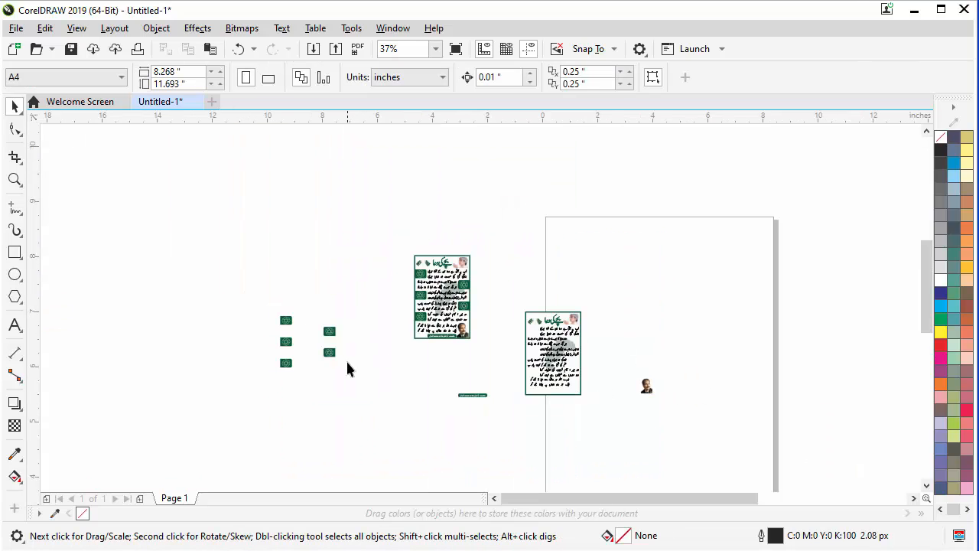
pyautogui.scroll(2, 346, 368)
pyautogui.moveTo(381, 411); pyautogui.dragTo(188, 260)
pyautogui.moveTo(224, 287); pyautogui.dragTo(712, 309)
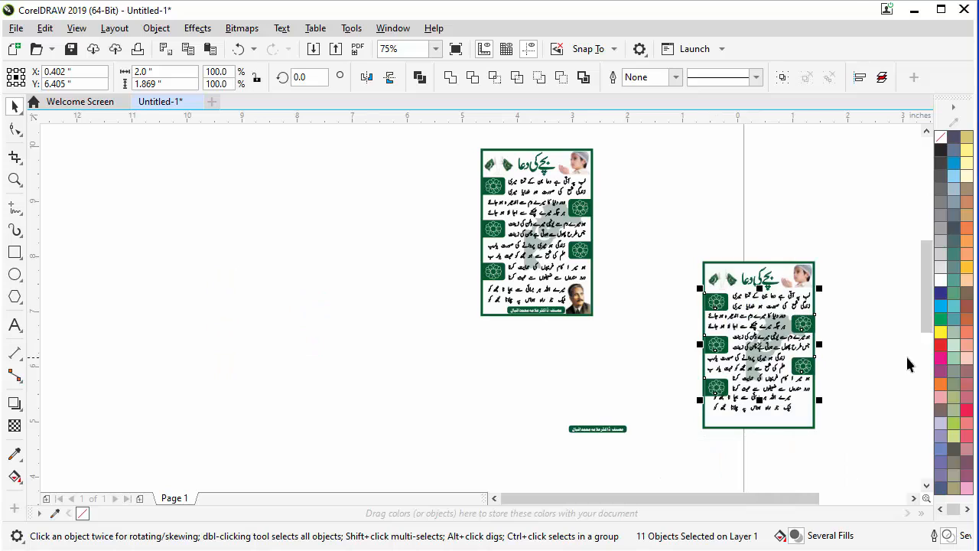
pyautogui.click(872, 344)
# Try a yellow fill on the flower motif of the first green tile, then restore its white fill.
pyautogui.scroll(2, 818, 324)
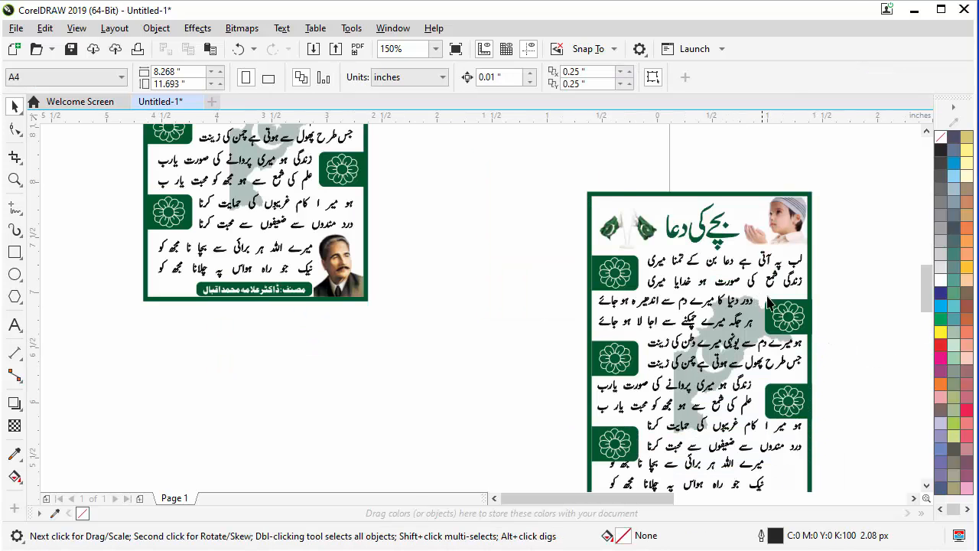
pyautogui.scroll(2, 775, 306)
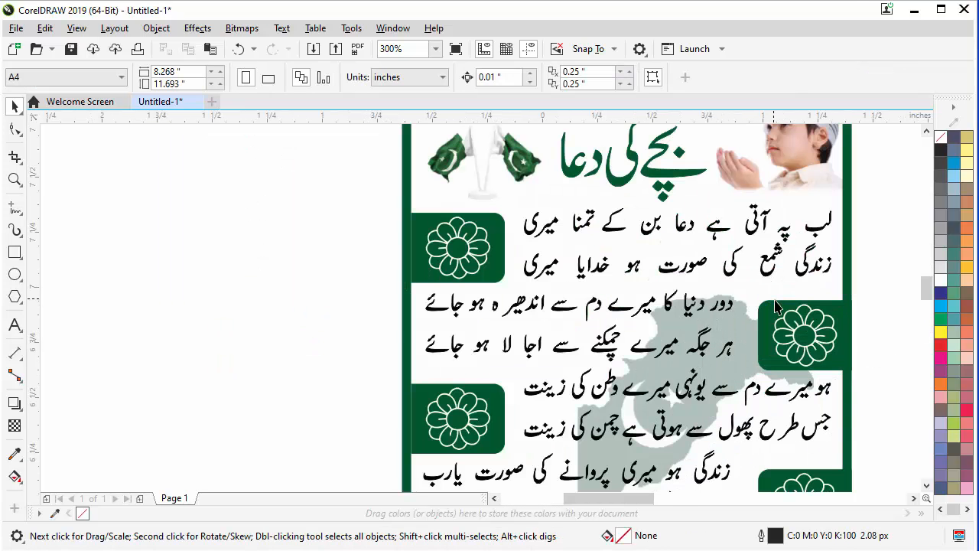
pyautogui.click(446, 242)
pyautogui.scroll(2, 452, 239)
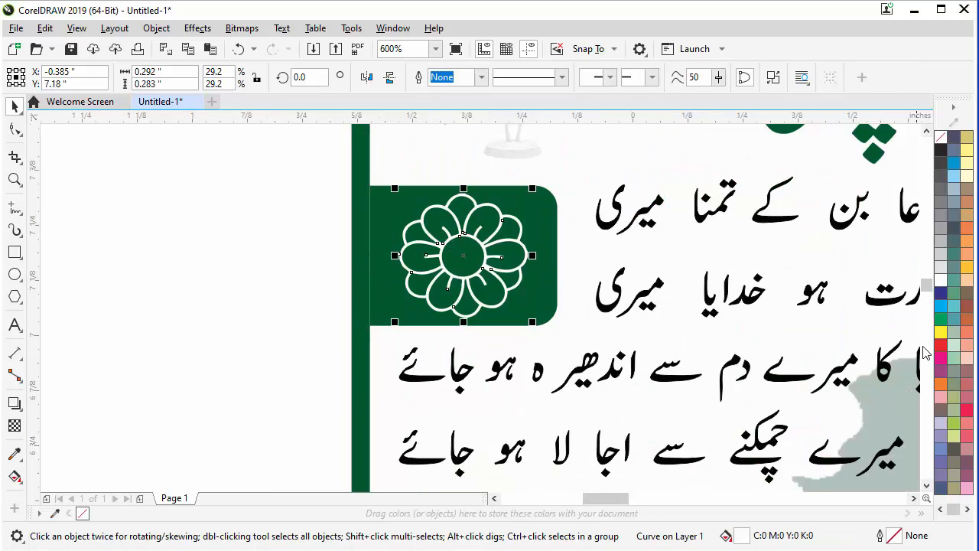
pyautogui.click(939, 336)
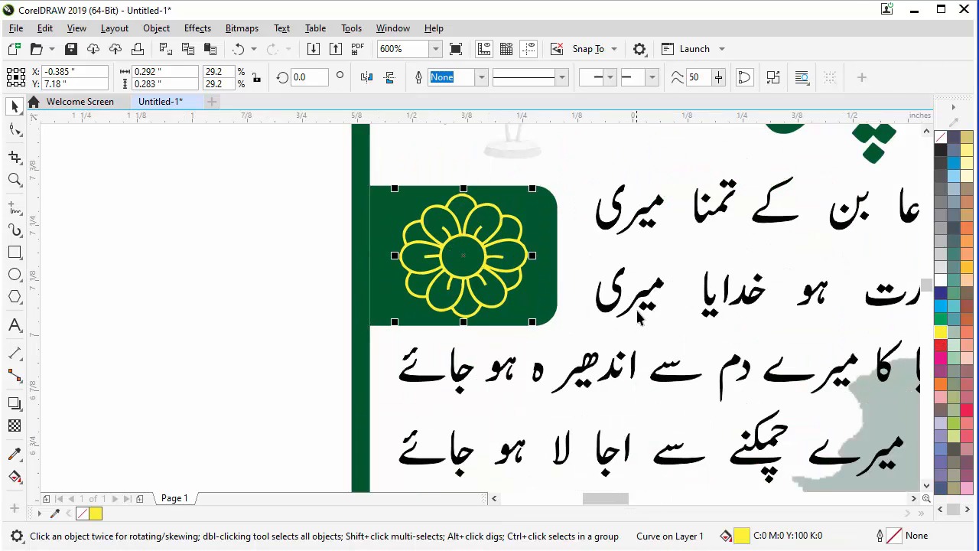
pyautogui.click(941, 282)
pyautogui.scroll(-2, 486, 318)
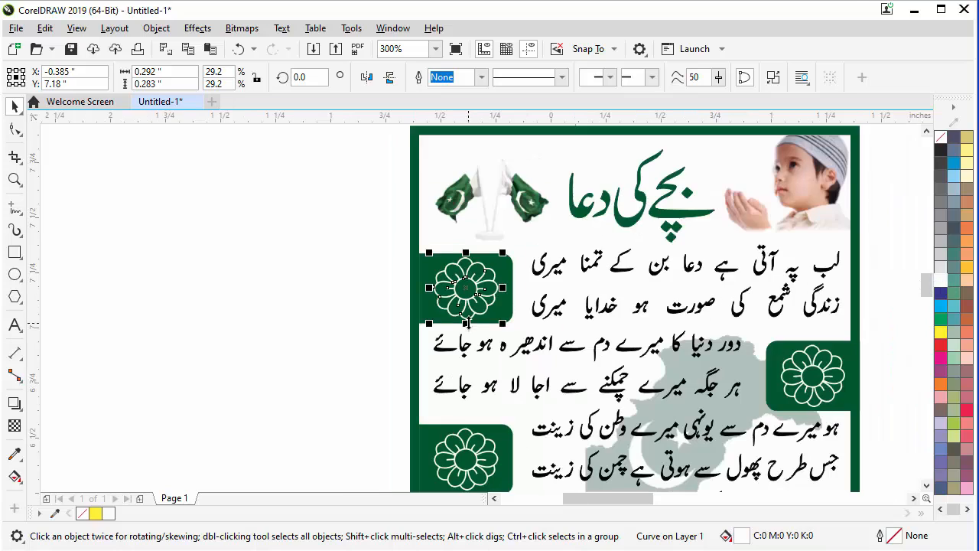
# Centre the first and second flower tiles vertically on the couplets beside them.
pyautogui.click(352, 250)
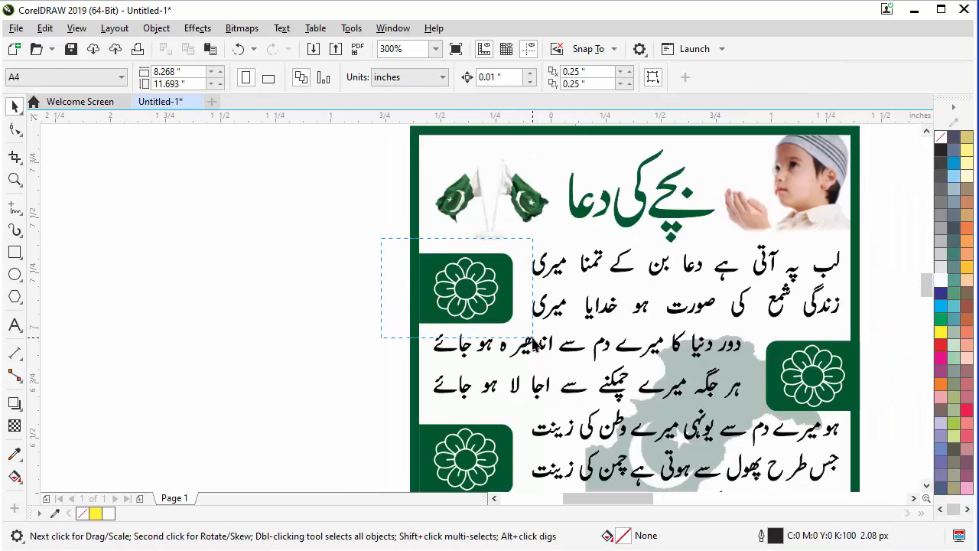
pyautogui.moveTo(534, 338); pyautogui.dragTo(535, 340)
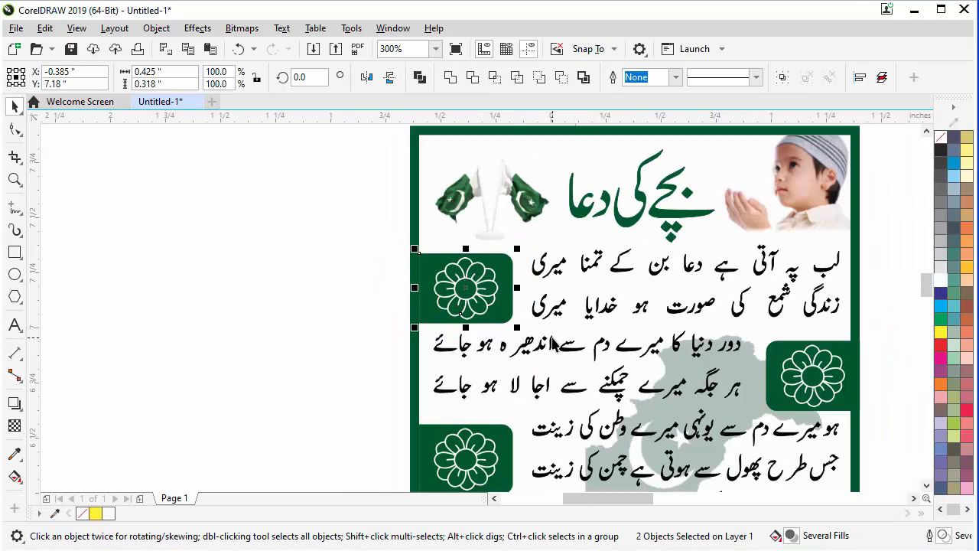
pyautogui.keyDown('shift'); pyautogui.click(593, 295); pyautogui.keyUp('shift')
pyautogui.scroll(-2, 574, 312)
pyautogui.scroll(1, 689, 368)
pyautogui.moveTo(760, 370); pyautogui.dragTo(570, 252)
pyautogui.keyDown('shift'); pyautogui.click(568, 294); pyautogui.keyUp('shift')
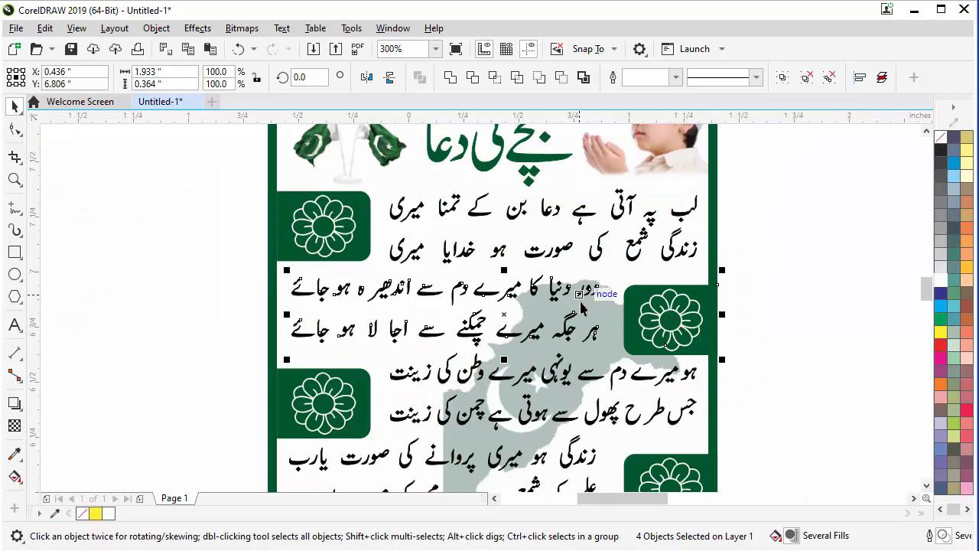
# Align the third, fourth and fifth flower tiles with the vertical centres of their neighbouring couplets.
pyautogui.scroll(-1, 582, 310)
pyautogui.moveTo(398, 337); pyautogui.dragTo(708, 380)
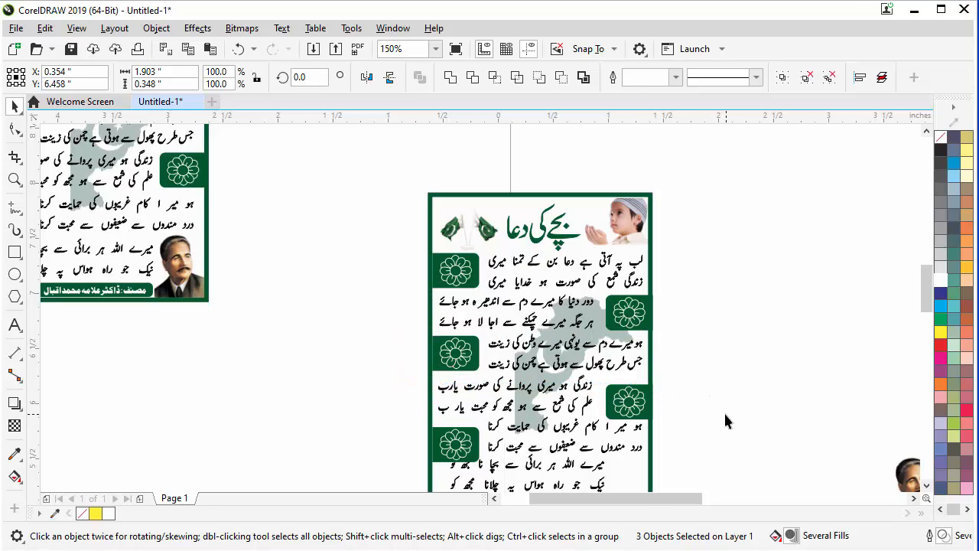
pyautogui.click(724, 413)
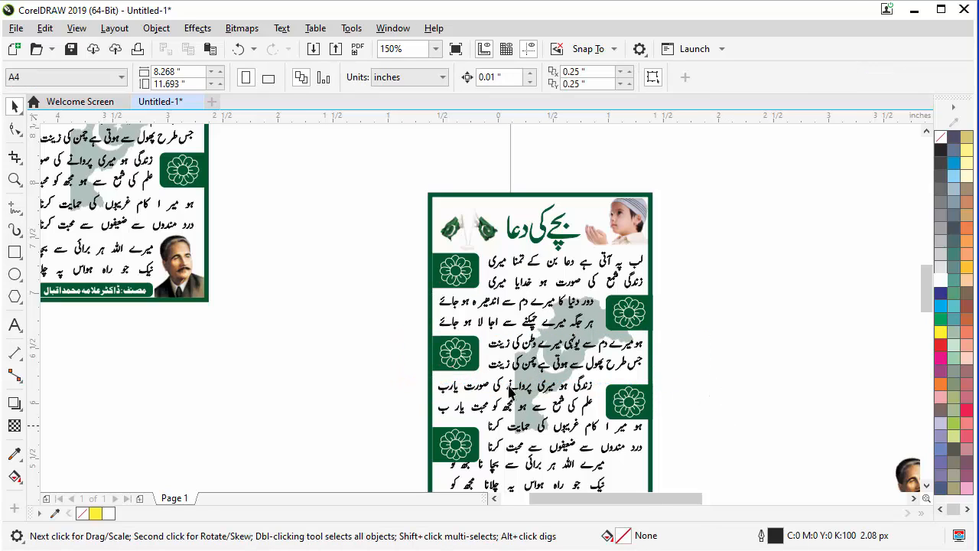
pyautogui.moveTo(759, 423); pyautogui.dragTo(763, 424)
pyautogui.click(763, 416)
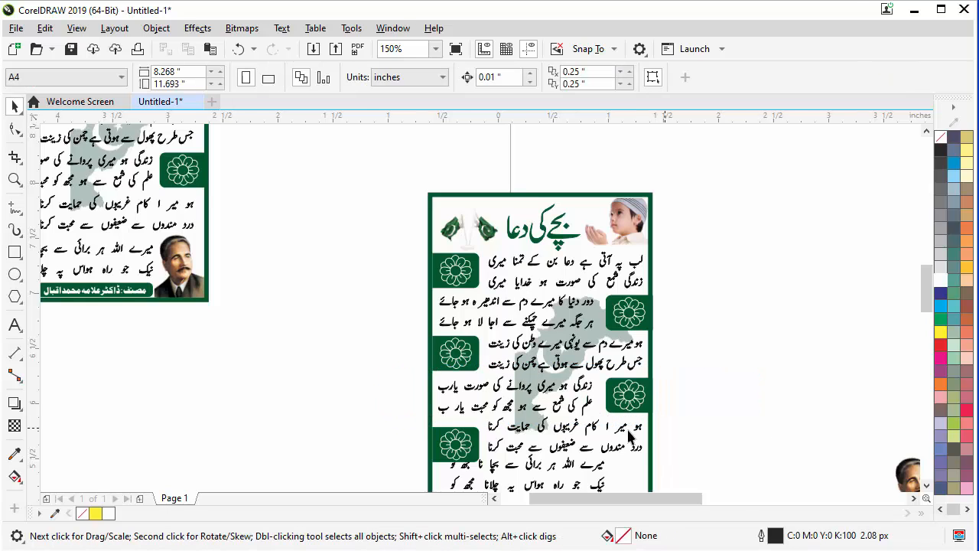
pyautogui.moveTo(367, 403); pyautogui.dragTo(721, 458)
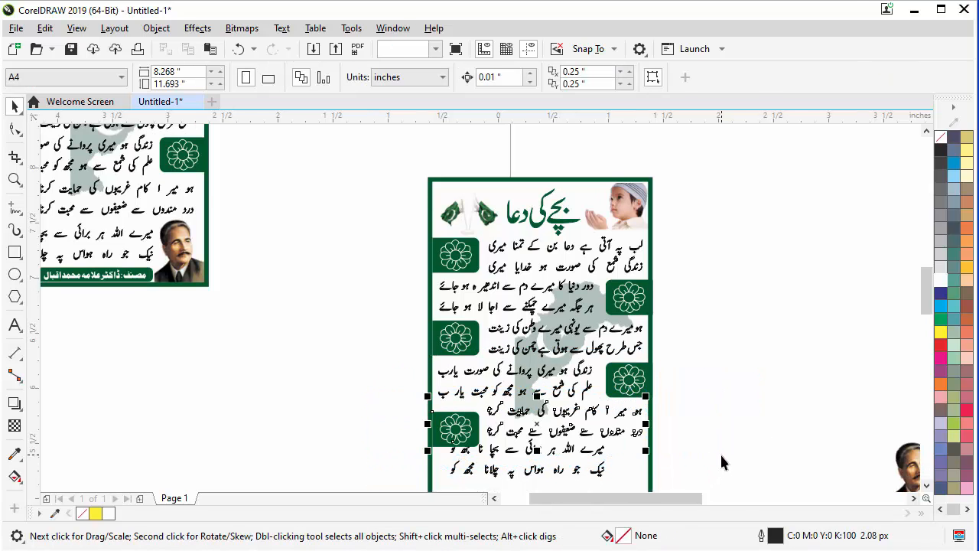
pyautogui.click(726, 449)
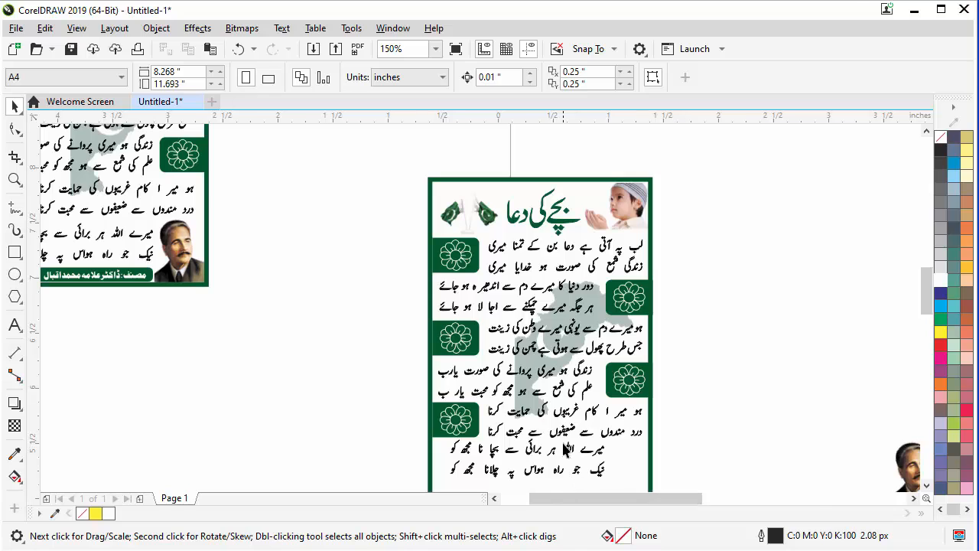
# Align the closing couplet's left edge with the fourth couplet's left edge.
pyautogui.scroll(-1, 564, 449)
pyautogui.scroll(1, 540, 436)
pyautogui.scroll(-1, 559, 407)
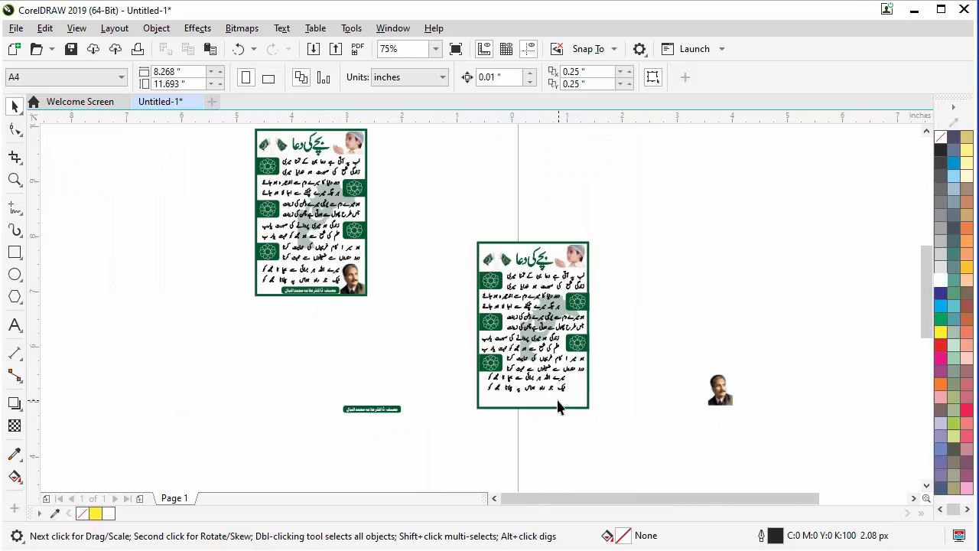
pyautogui.scroll(1, 559, 407)
pyautogui.scroll(-1, 639, 409)
pyautogui.scroll(2, 619, 400)
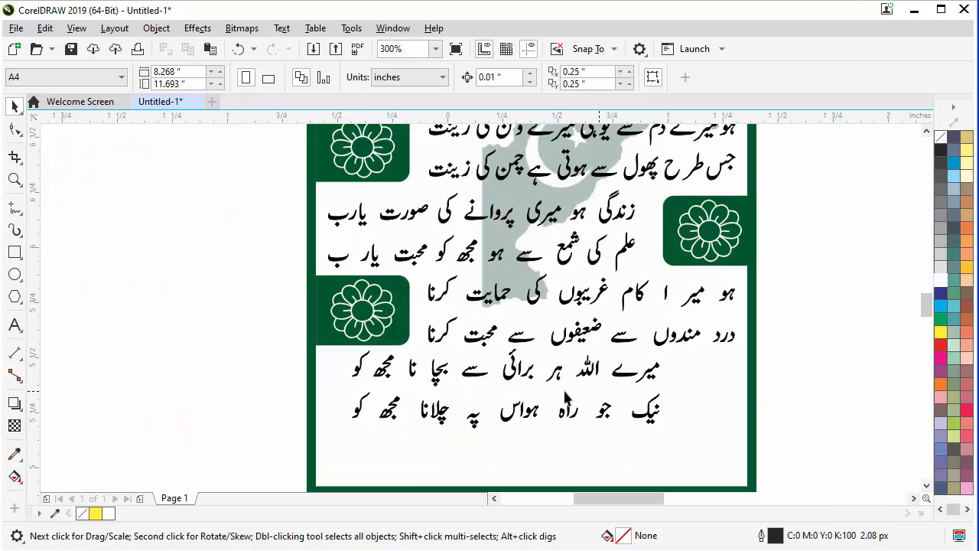
pyautogui.click(530, 385)
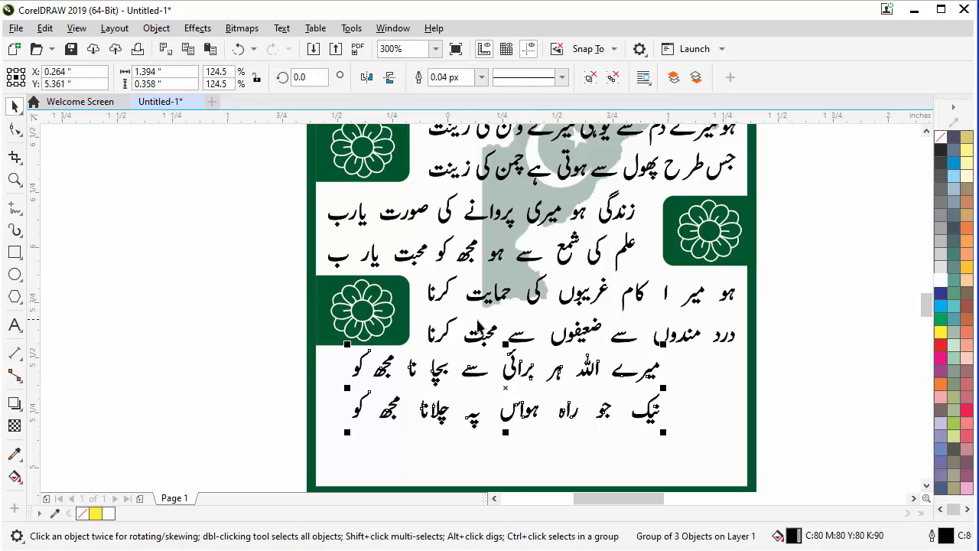
pyautogui.keyDown('shift'); pyautogui.click(423, 272); pyautogui.keyUp('shift')
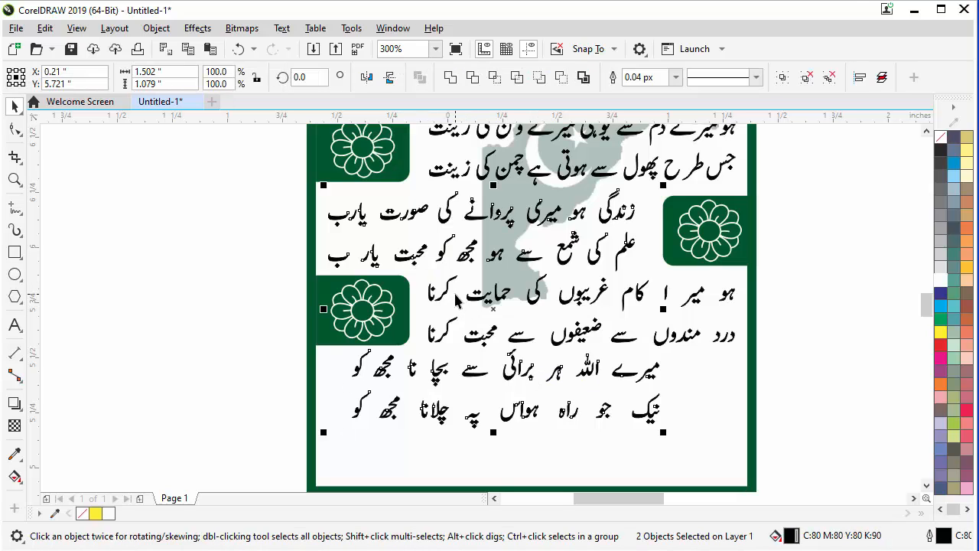
pyautogui.press('l')
pyautogui.scroll(-1, 678, 397)
pyautogui.press('Escape')
# Move the poet's portrait into the frame's bottom-right corner, flush against the green border beside the closing couplet.
pyautogui.scroll(-1, 579, 424)
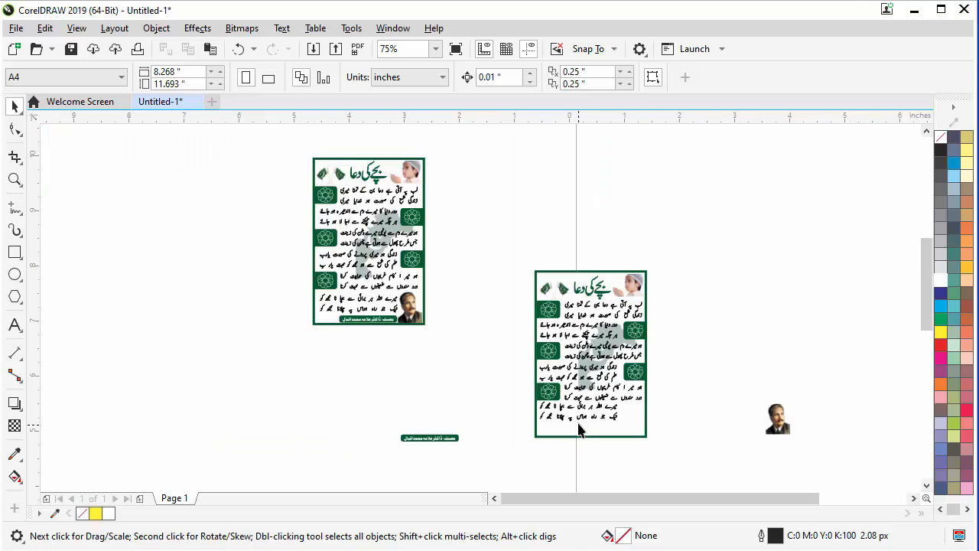
pyautogui.click(782, 436)
pyautogui.scroll(1, 782, 436)
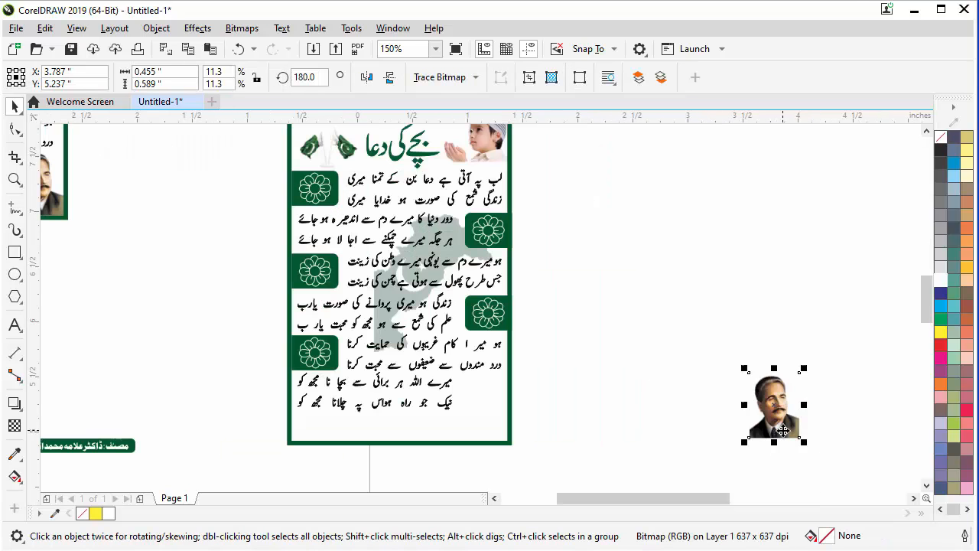
pyautogui.moveTo(782, 435); pyautogui.dragTo(456, 462)
pyautogui.scroll(1, 580, 426)
pyautogui.scroll(1, 426, 465)
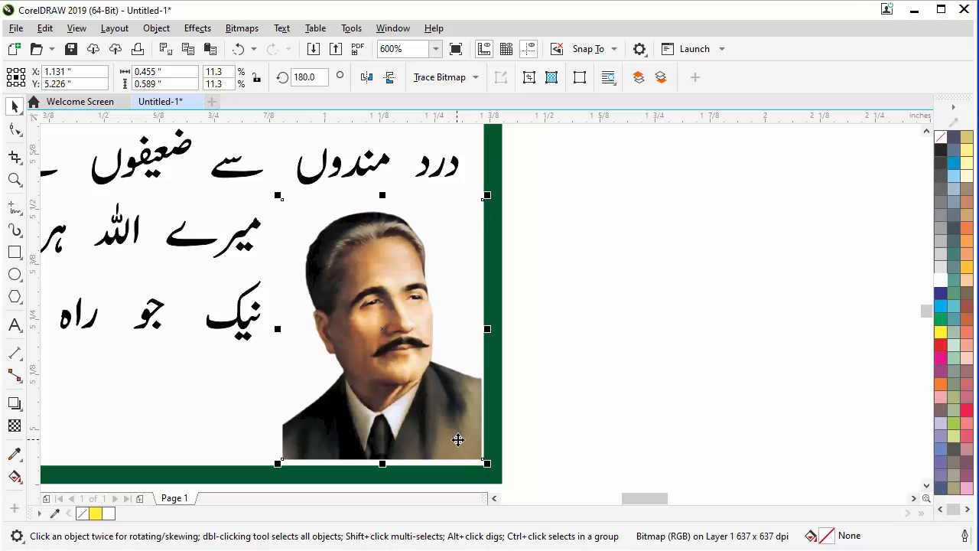
pyautogui.scroll(-1, 549, 440)
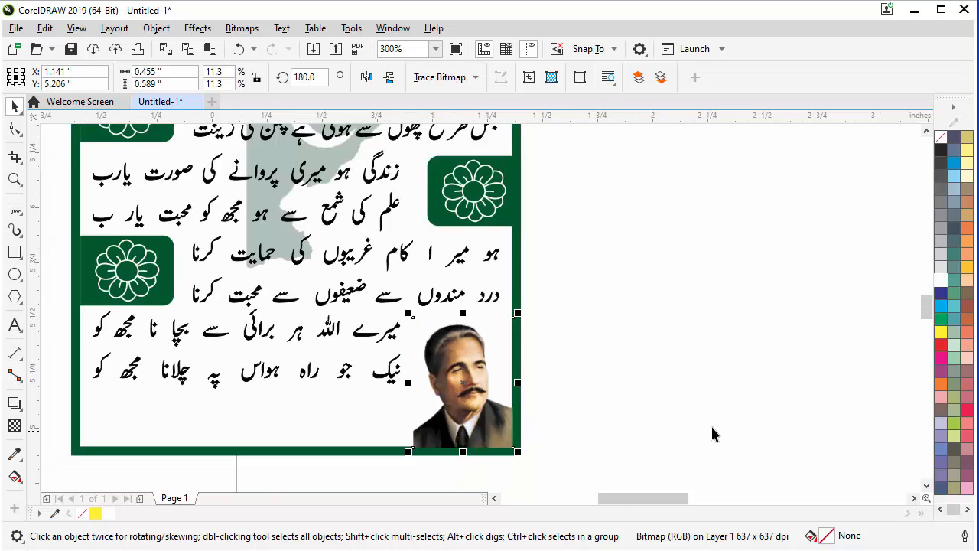
pyautogui.click(712, 429)
pyautogui.scroll(-1, 621, 371)
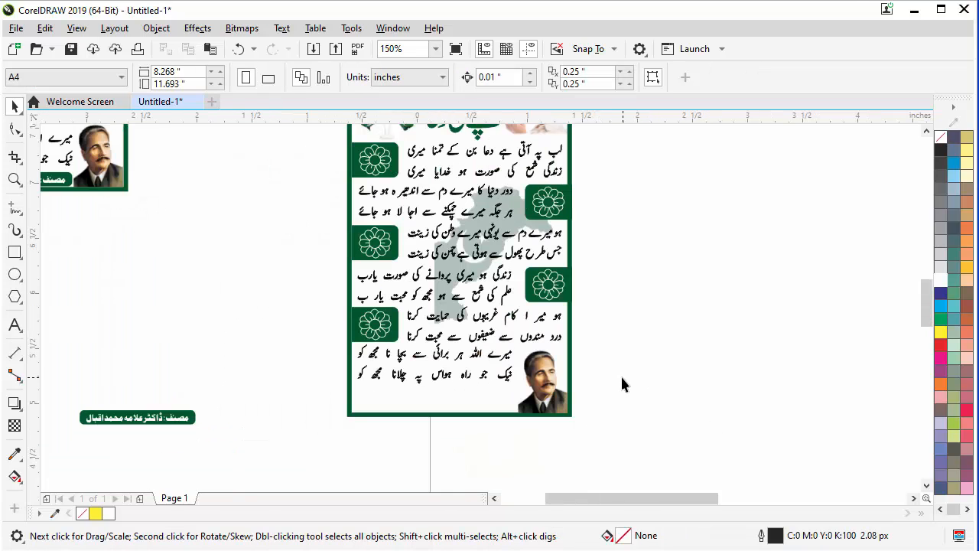
pyautogui.click(71, 48)
pyautogui.click(671, 457)
# Place the green author nameplate inside the frame, below the closing couplet and beside the portrait.
pyautogui.scroll(-2, 641, 407)
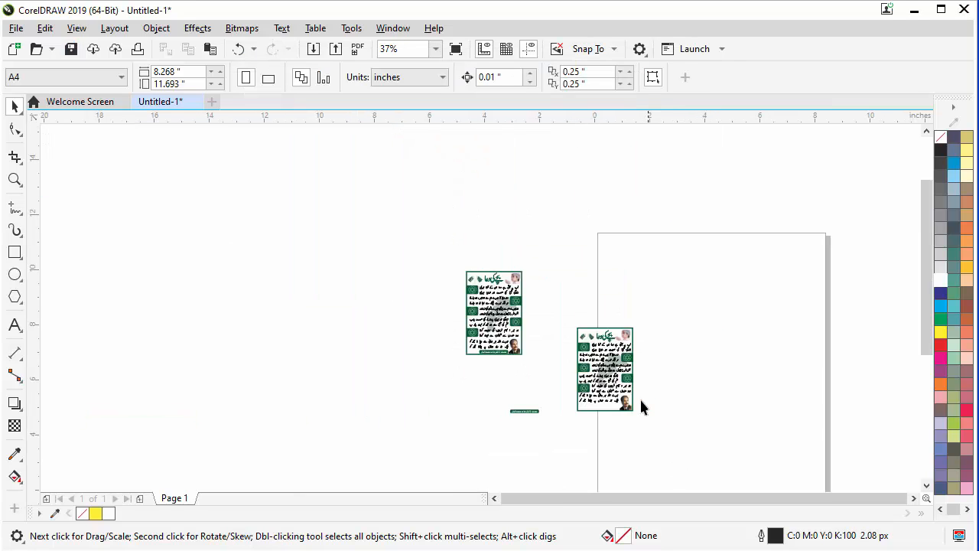
pyautogui.scroll(2, 584, 437)
pyautogui.moveTo(410, 331); pyautogui.dragTo(674, 296)
pyautogui.scroll(1, 794, 343)
pyautogui.click(528, 350)
pyautogui.scroll(-1, 528, 351)
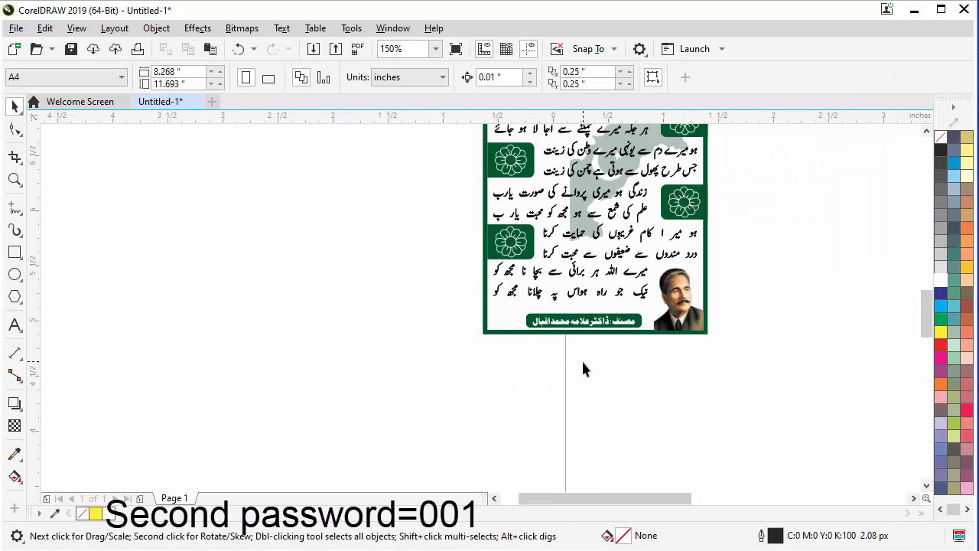
pyautogui.scroll(-3, 581, 369)
pyautogui.scroll(2, 590, 352)
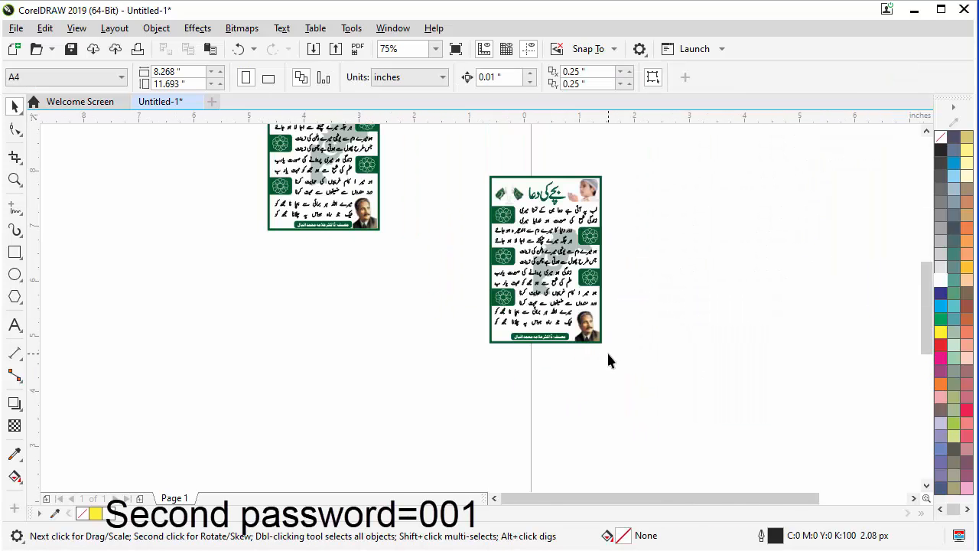
pyautogui.scroll(1, 561, 268)
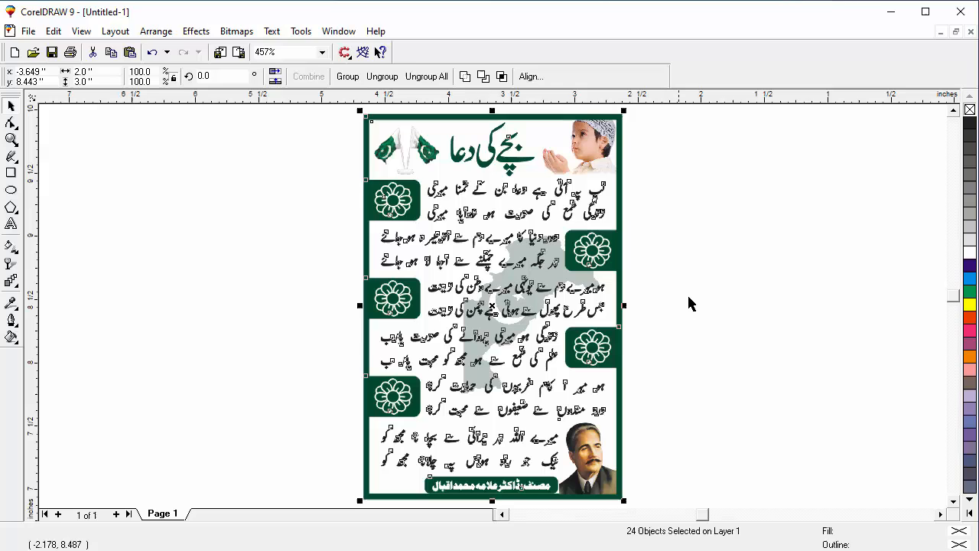
# In CorelDRAW 9, examine the completed card's first couplet, flower tiles, title and flag image by selecting them individually.
pyautogui.click(688, 304)
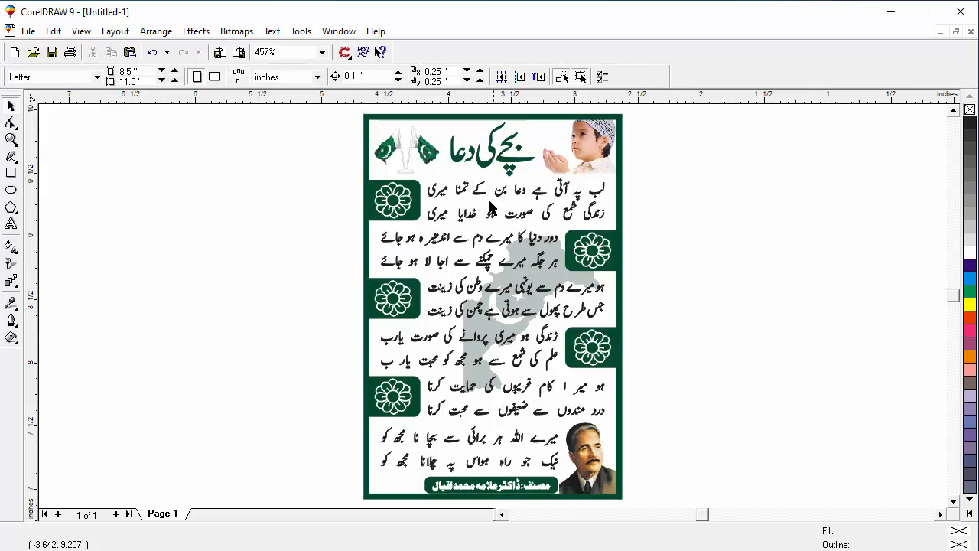
pyautogui.click(490, 207)
pyautogui.click(414, 206)
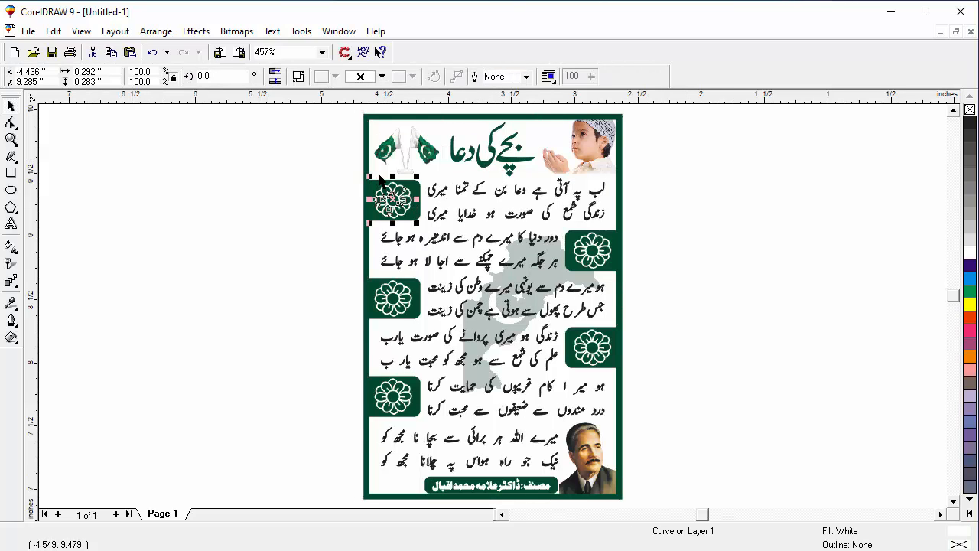
pyautogui.scroll(1, 381, 178)
pyautogui.click(620, 252)
pyautogui.click(684, 229)
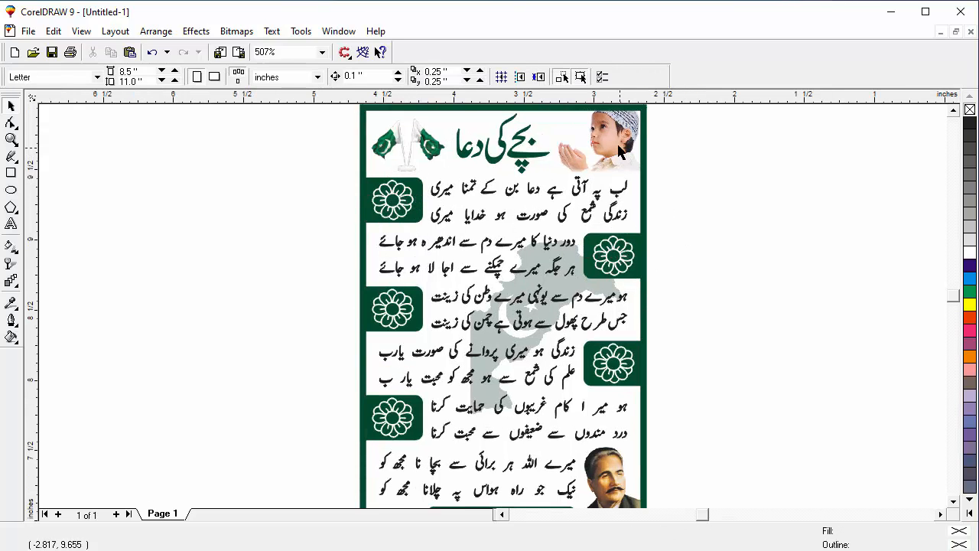
pyautogui.click(542, 143)
pyautogui.click(502, 146)
pyautogui.click(420, 146)
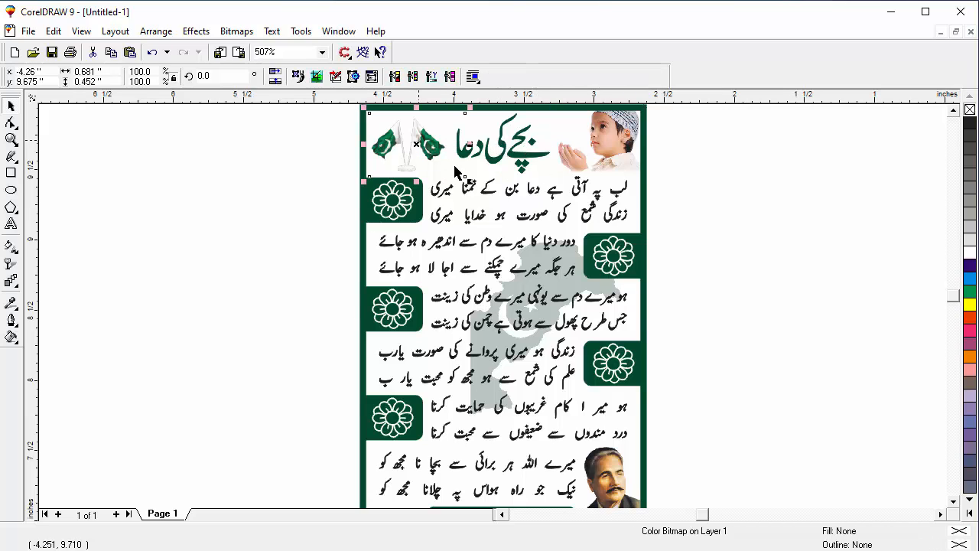
# Inspect the card's lower couplets and map background up close, selecting the fourth and fifth couplets to check their grouping.
pyautogui.scroll(-1, 525, 264)
pyautogui.scroll(6, 523, 389)
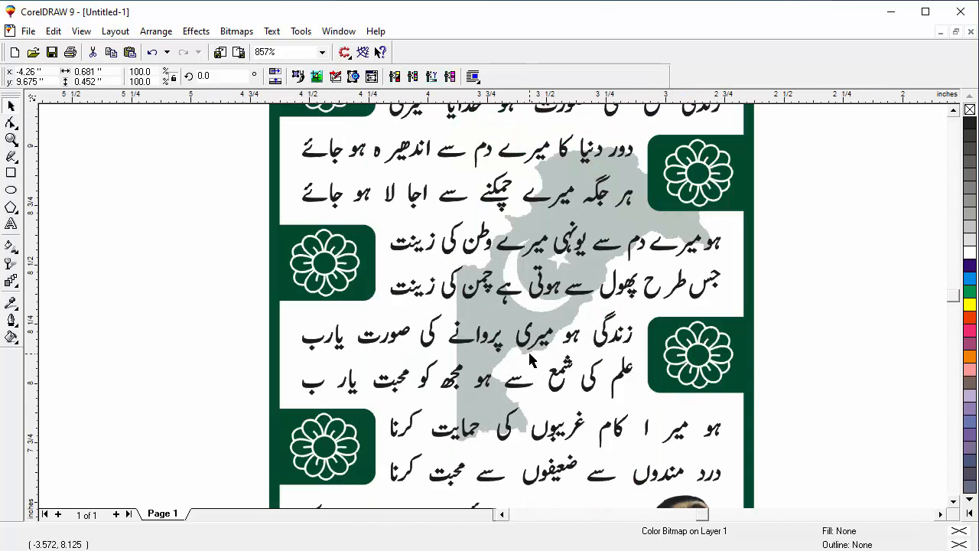
pyautogui.click(528, 344)
pyautogui.scroll(-2, 564, 366)
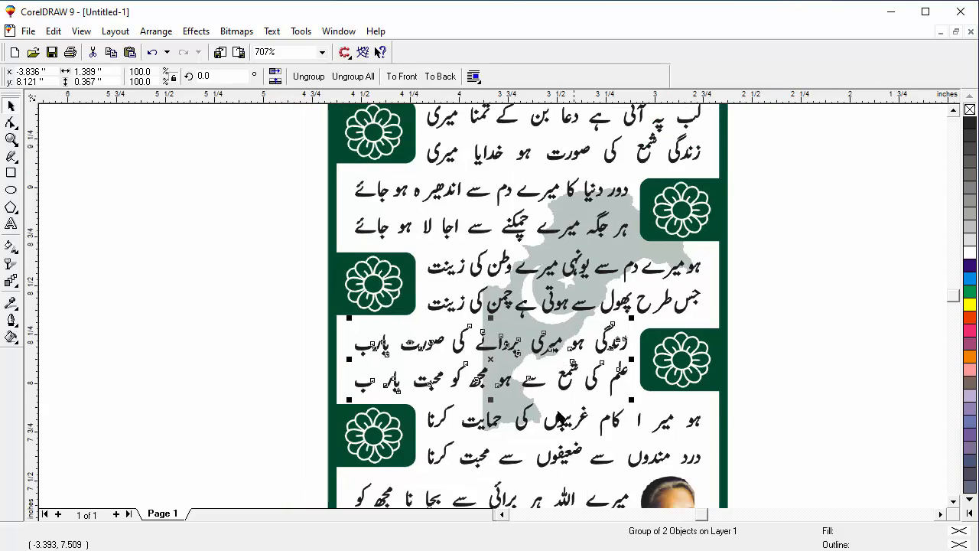
pyautogui.scroll(3, 568, 463)
pyautogui.click(567, 436)
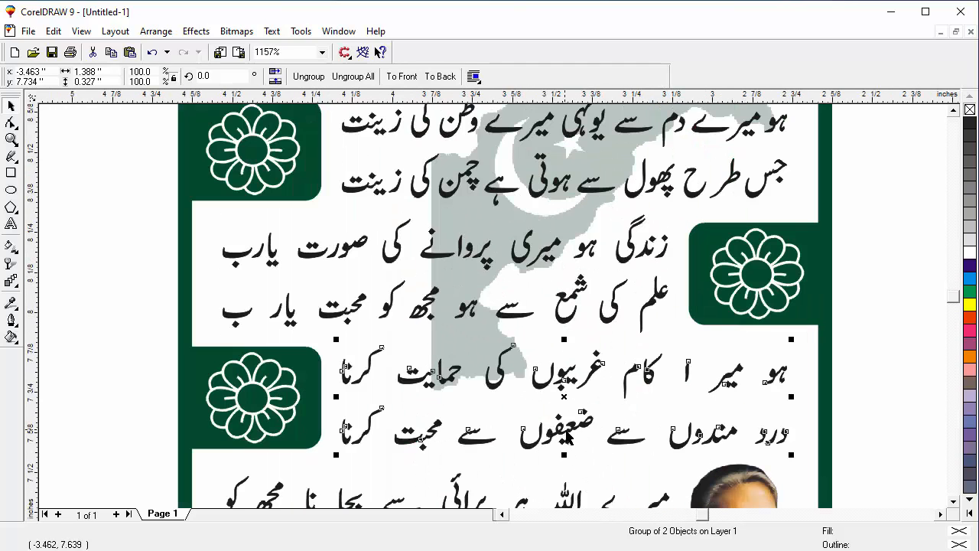
pyautogui.click(918, 314)
pyautogui.hotkey('ctrl', 'z')
pyautogui.scroll(-1, 641, 494)
pyautogui.click(840, 488)
pyautogui.scroll(-1, 460, 328)
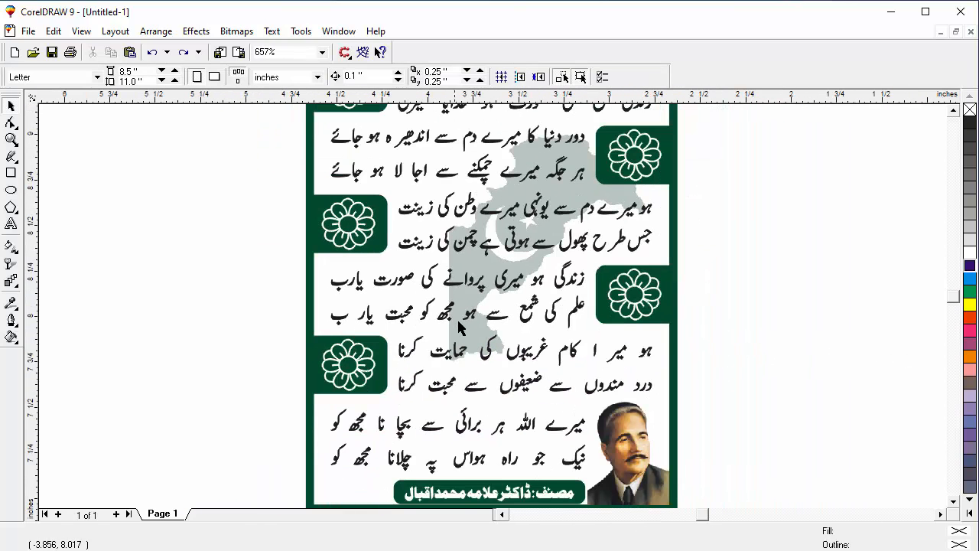